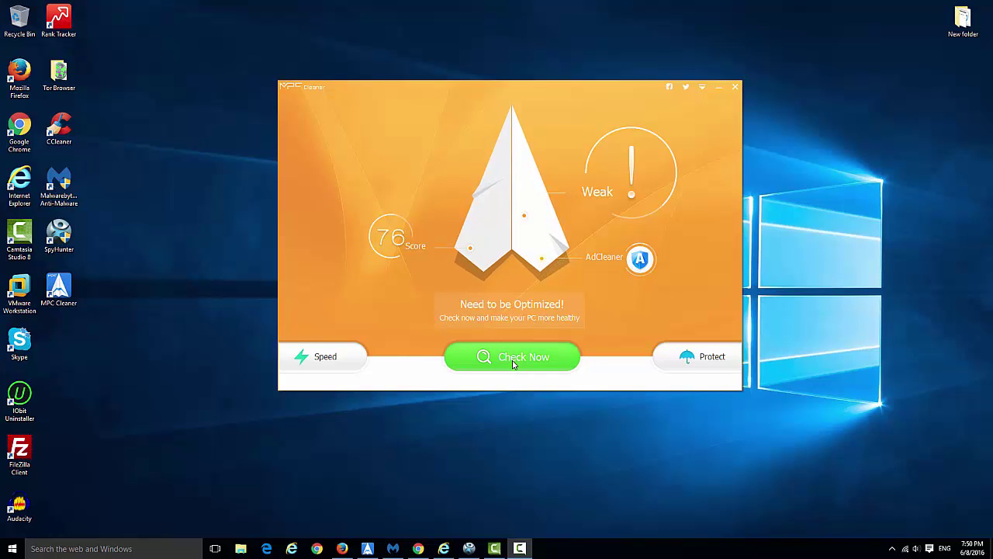
Run an MPC Cleaner check, which rates the PC Dangerous with a score of 56
left_click(512, 361)
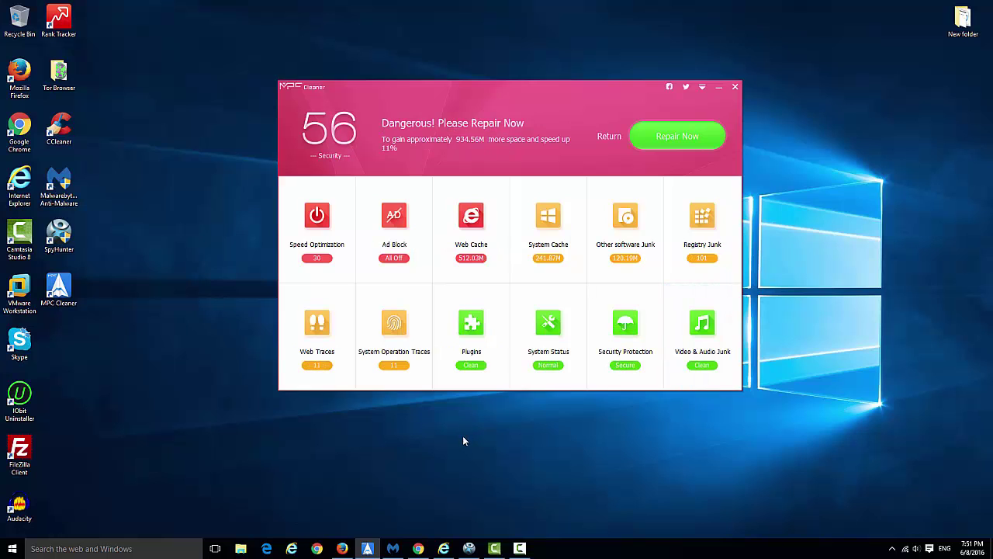
In the hijacked Chrome window, search for 123 on search.mpc.am and scroll the results
left_click(418, 547)
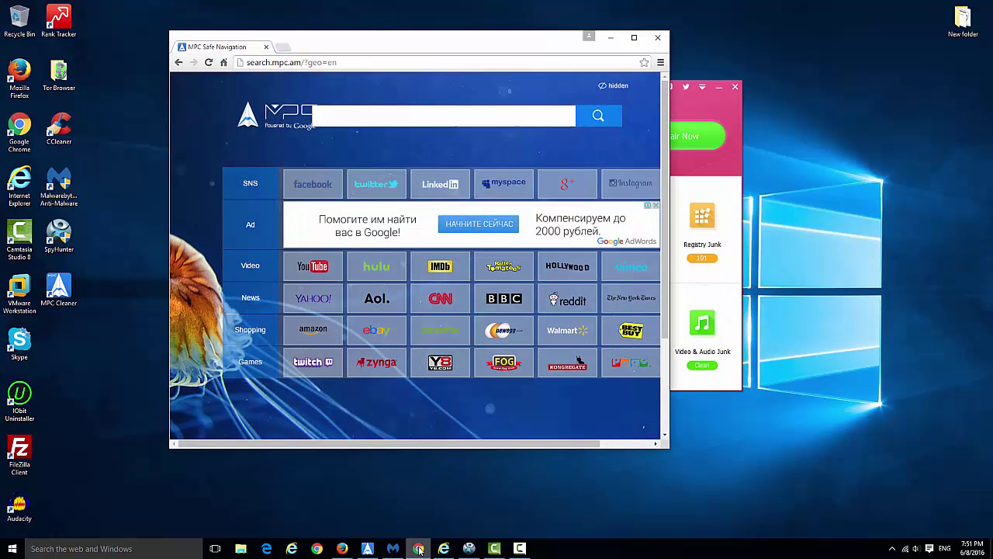
left_click_drag(392, 46, 465, 49)
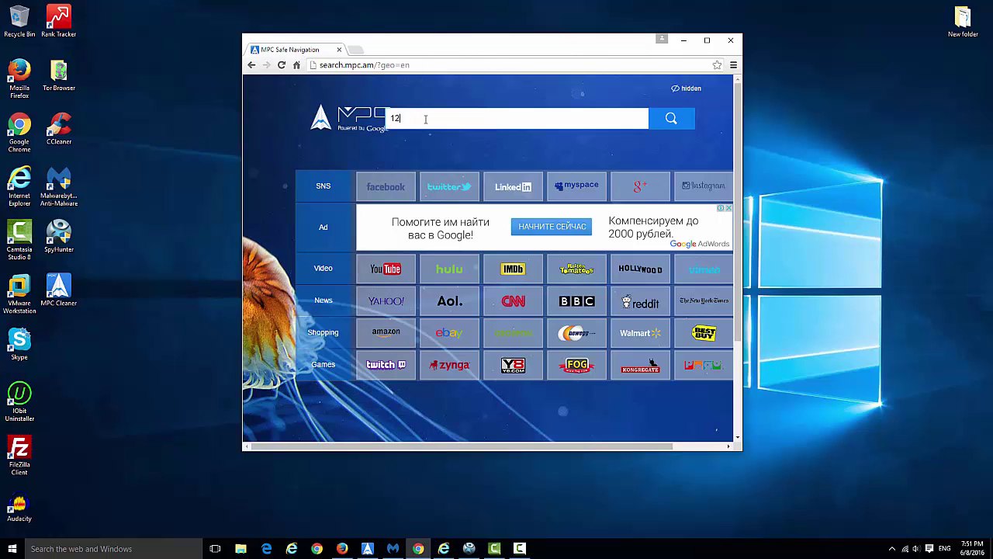
type("3")
key("Return")
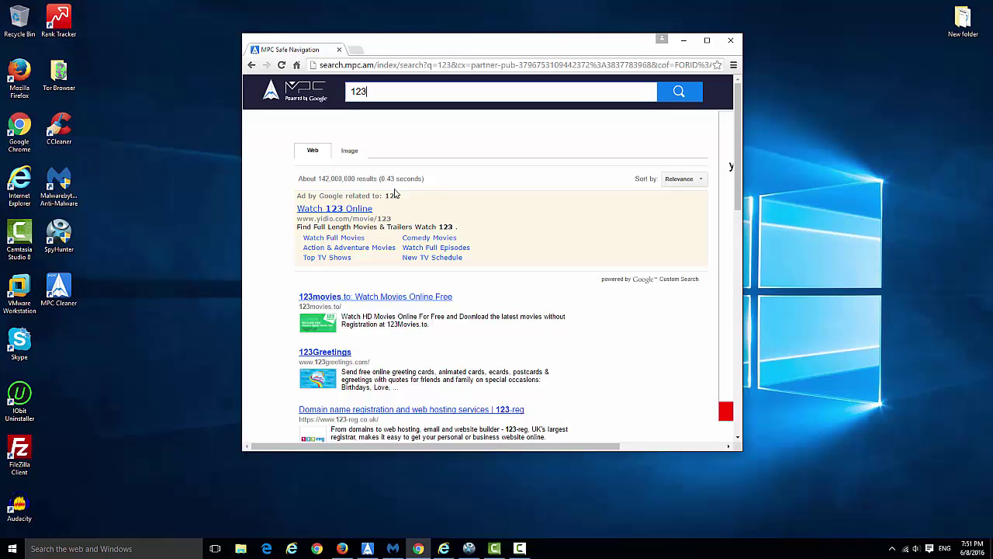
scroll(394, 194, "down", 1)
scroll(458, 196, "up", 1)
scroll(363, 194, "down", 2)
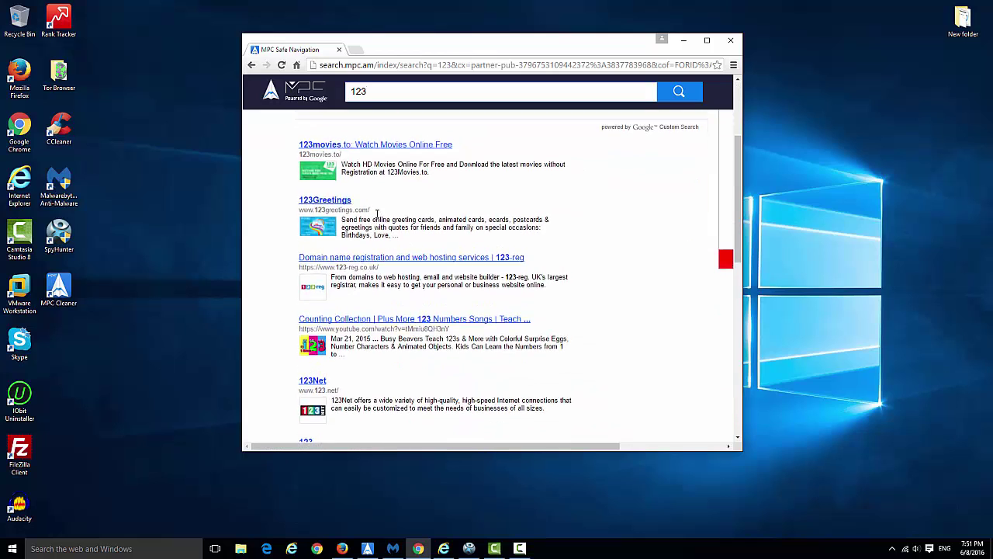
scroll(406, 399, "up", 2)
Show Firefox's hijacked MPC Safe Navigation homepage, then close Firefox and Chrome
left_click(342, 548)
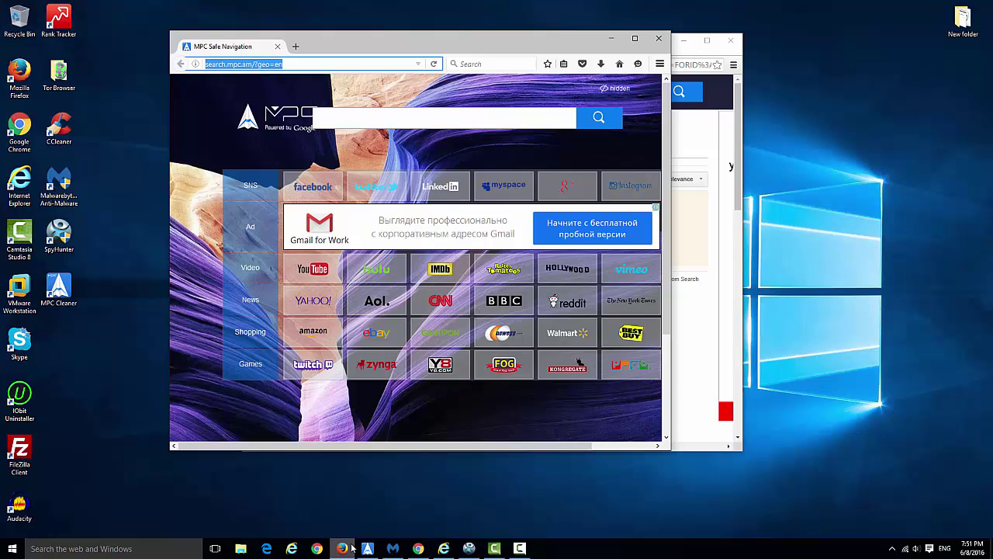
left_click(658, 38)
left_click(730, 40)
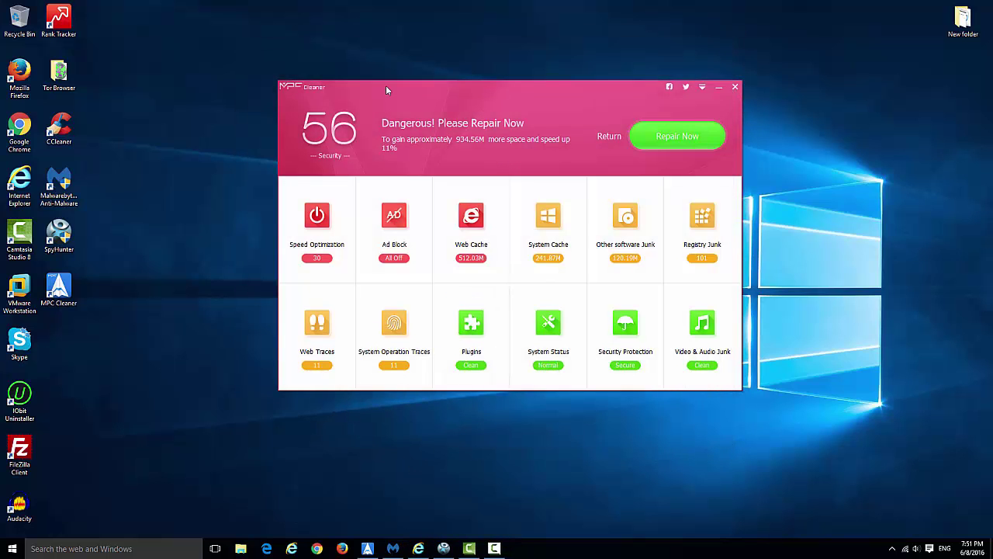
Close the MPC Cleaner window and the hijacked Internet Explorer window
left_click_drag(385, 85, 372, 98)
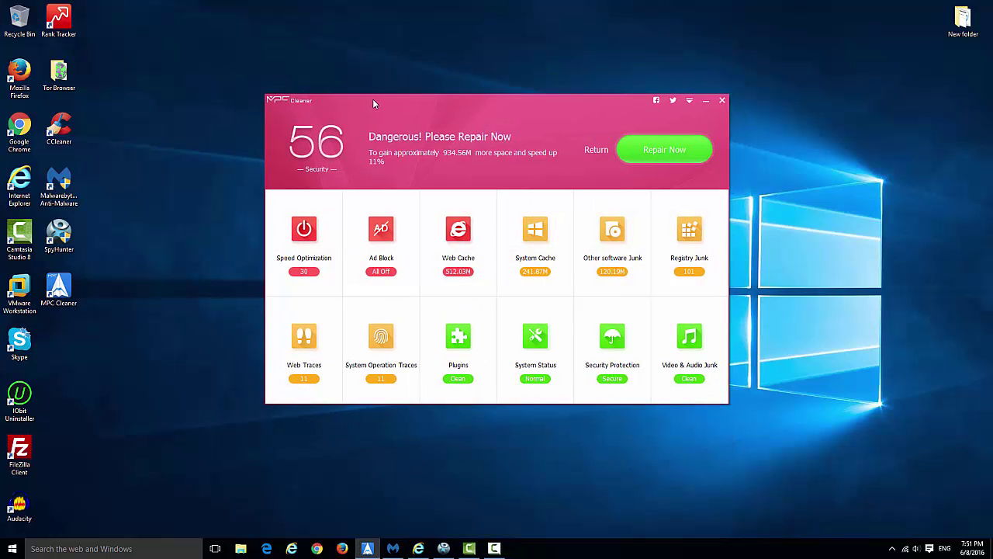
left_click(720, 102)
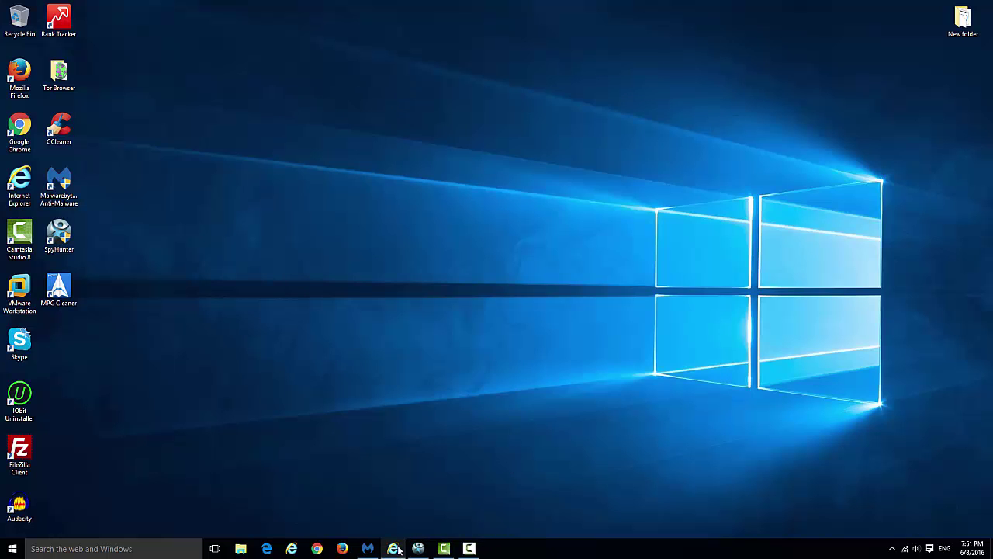
left_click(394, 549)
left_click(658, 37)
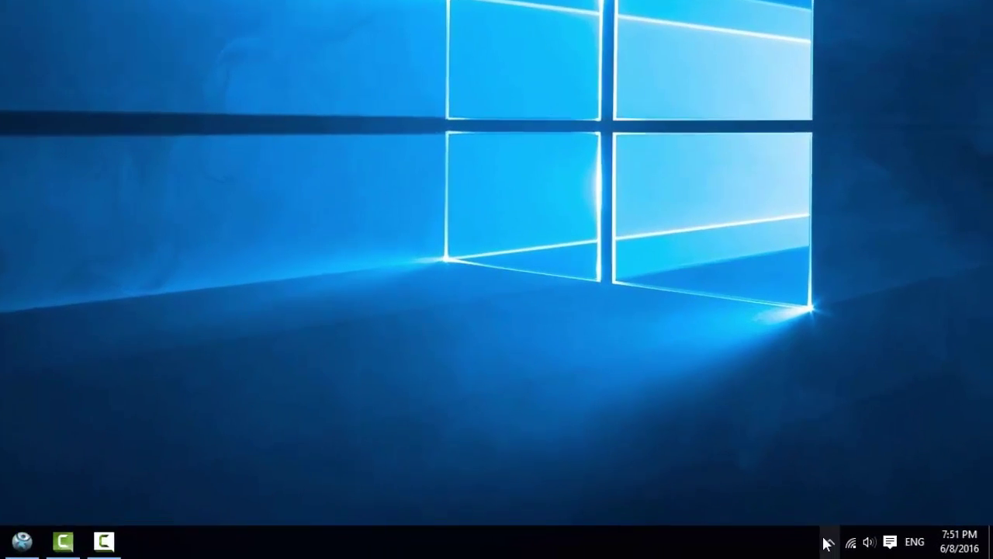
Exit MPC Cleaner's tray process and confirm Quit
left_click(891, 549)
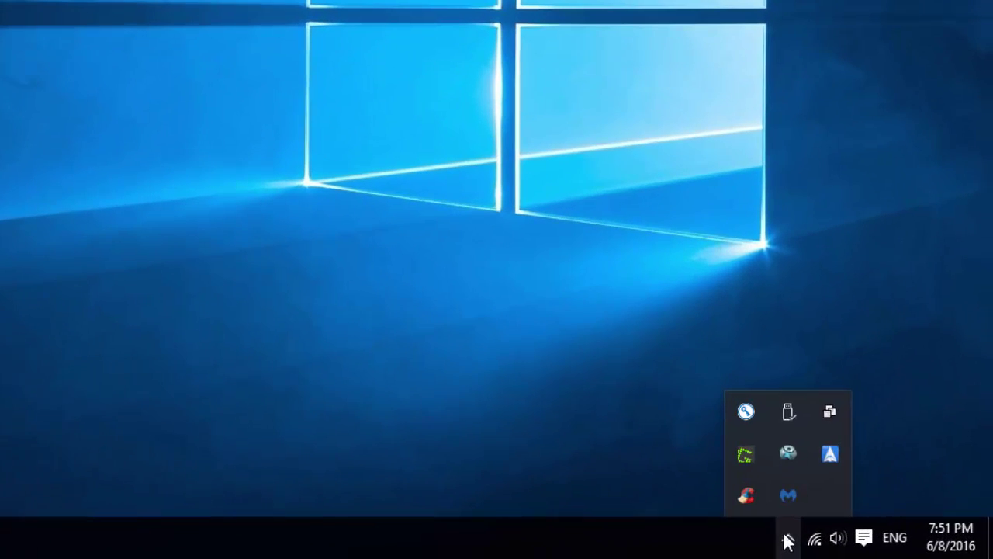
right_click(836, 456)
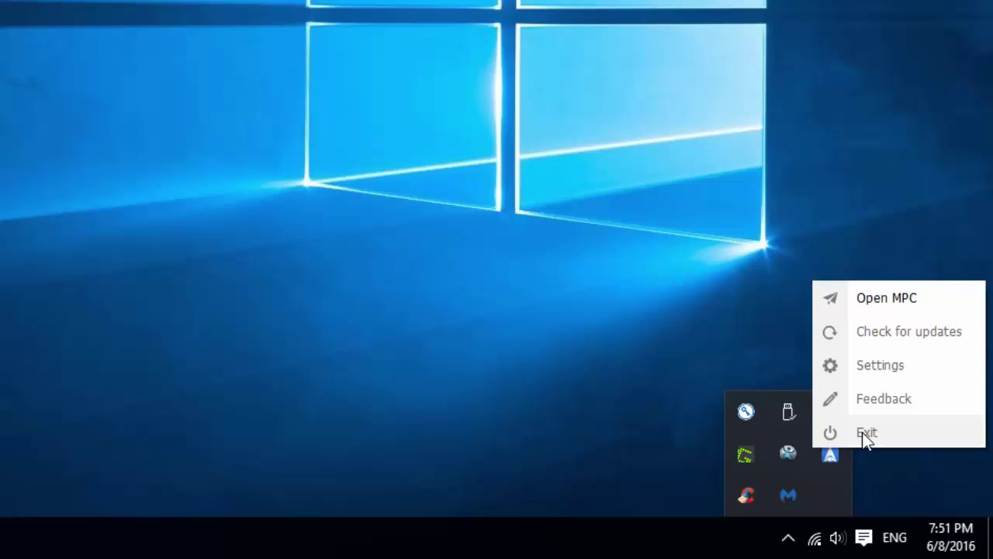
left_click(862, 432)
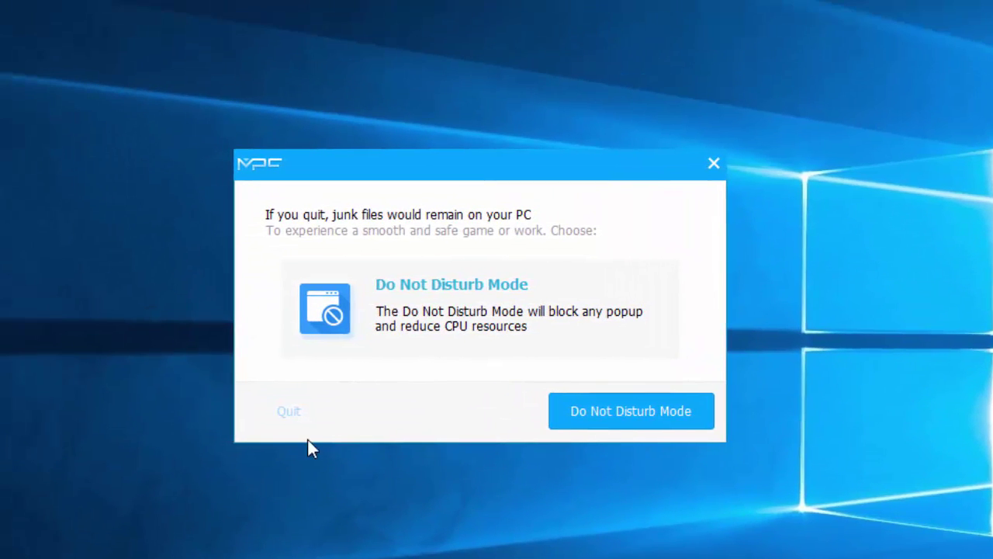
left_click(173, 335)
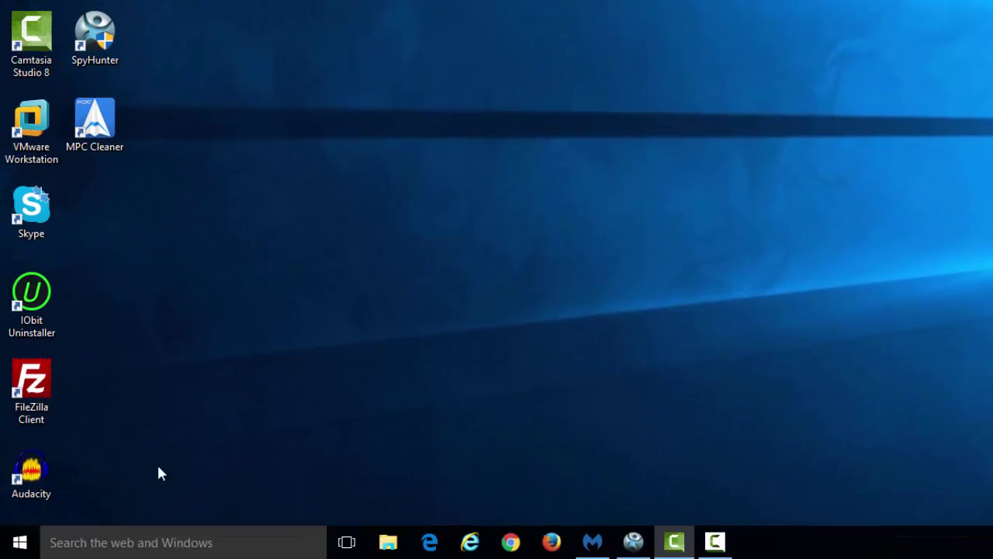
Open Programs and Features from the Win+X menu, sorted by Installed On, newest first
left_click(19, 542)
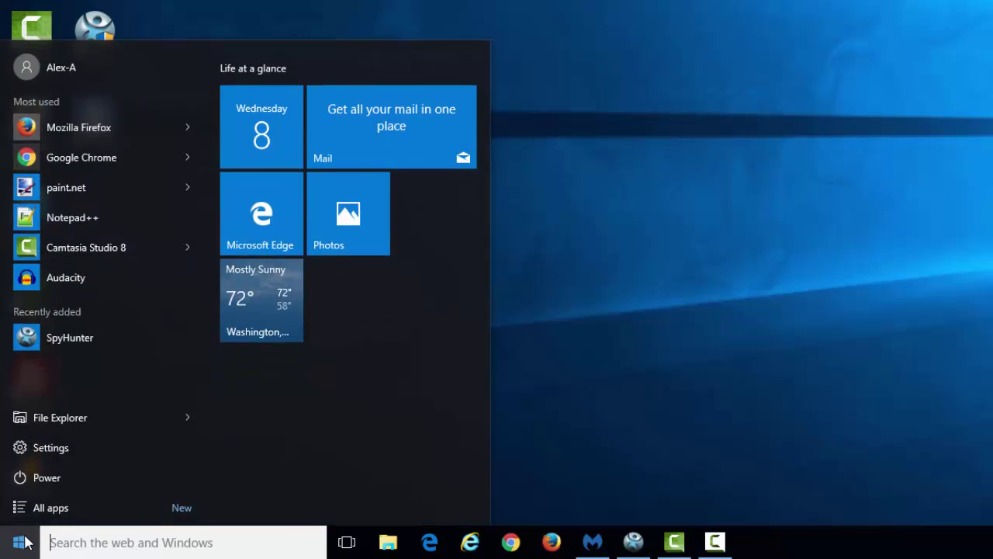
right_click(19, 542)
left_click(69, 77)
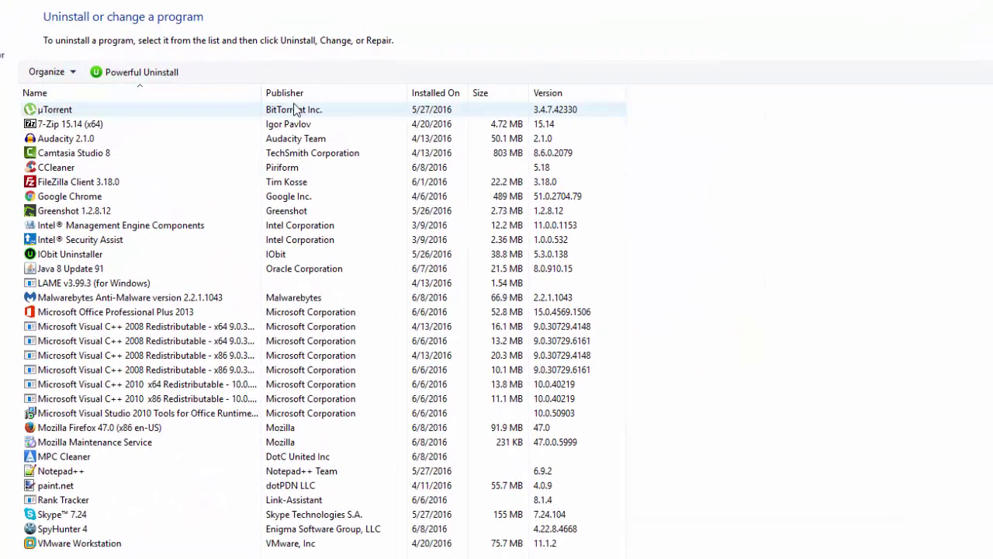
left_click(443, 93)
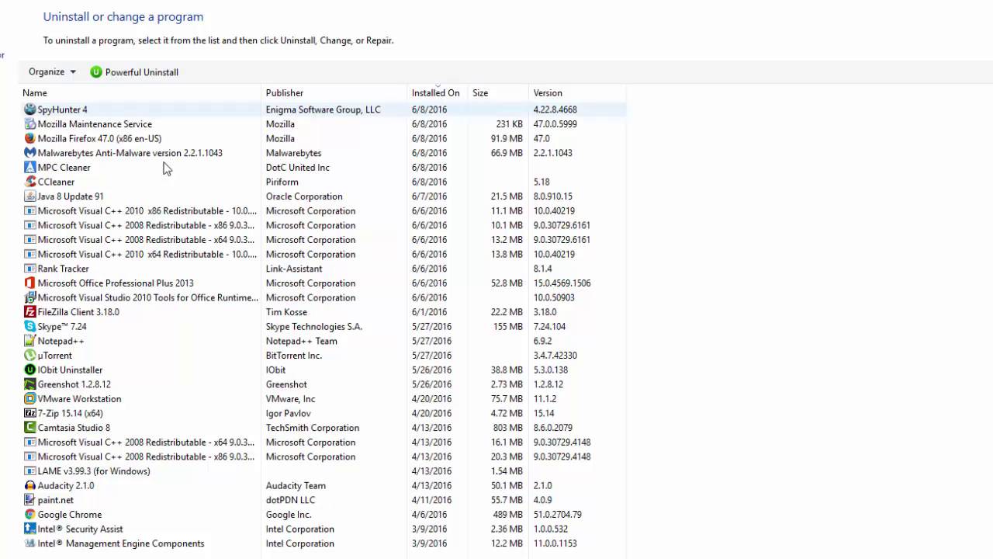
Try uninstalling MPC Cleaner, ignoring the malware warning and dismissing the access error
left_click(91, 169)
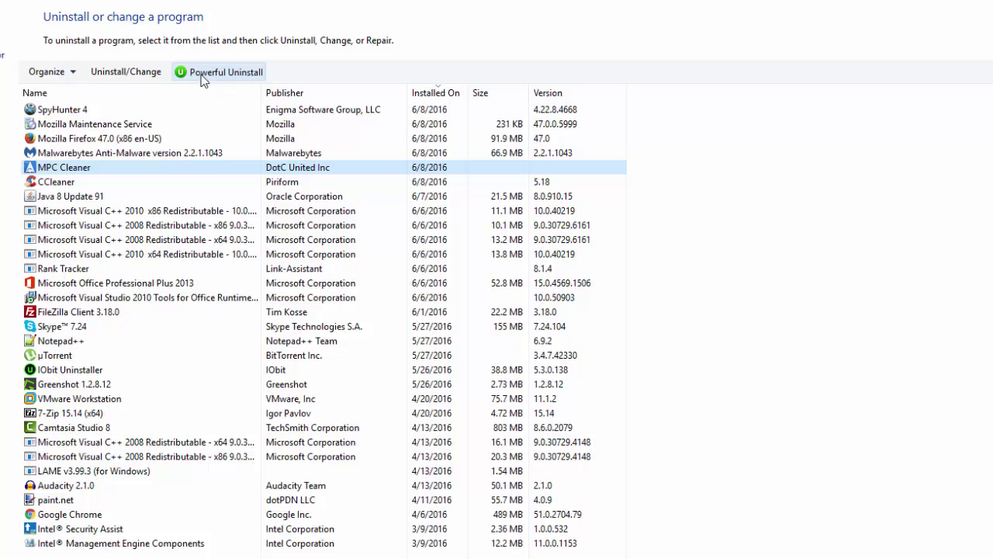
left_click(146, 77)
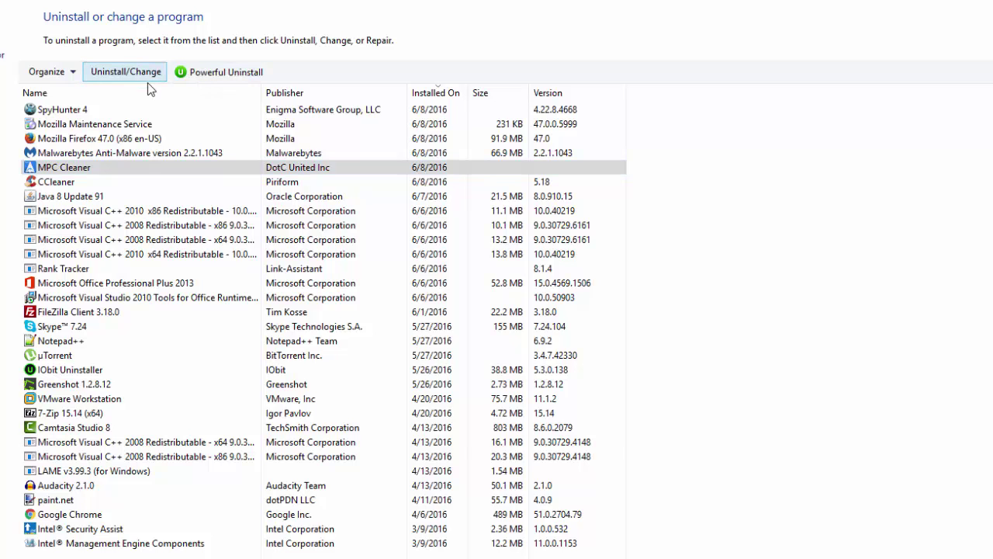
left_click(658, 426)
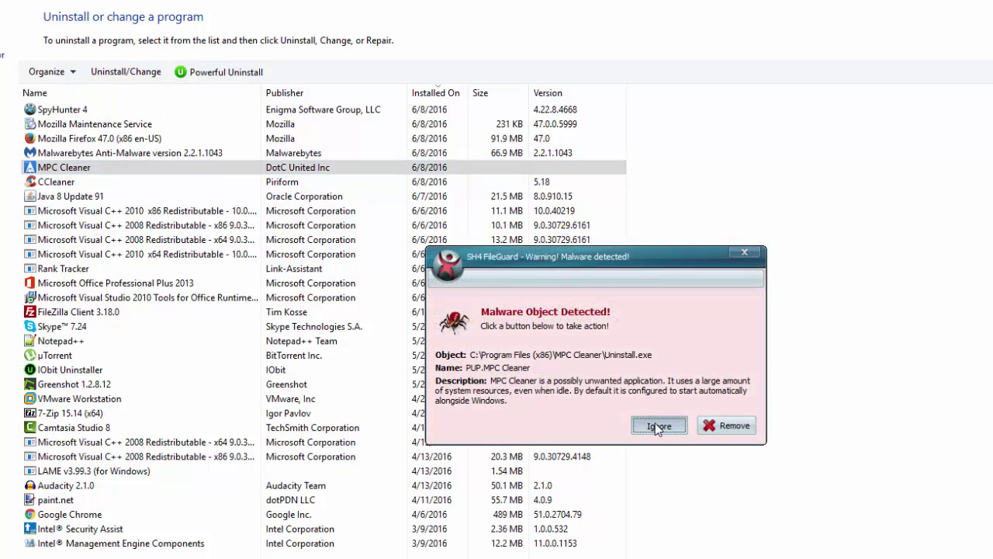
left_click(691, 354)
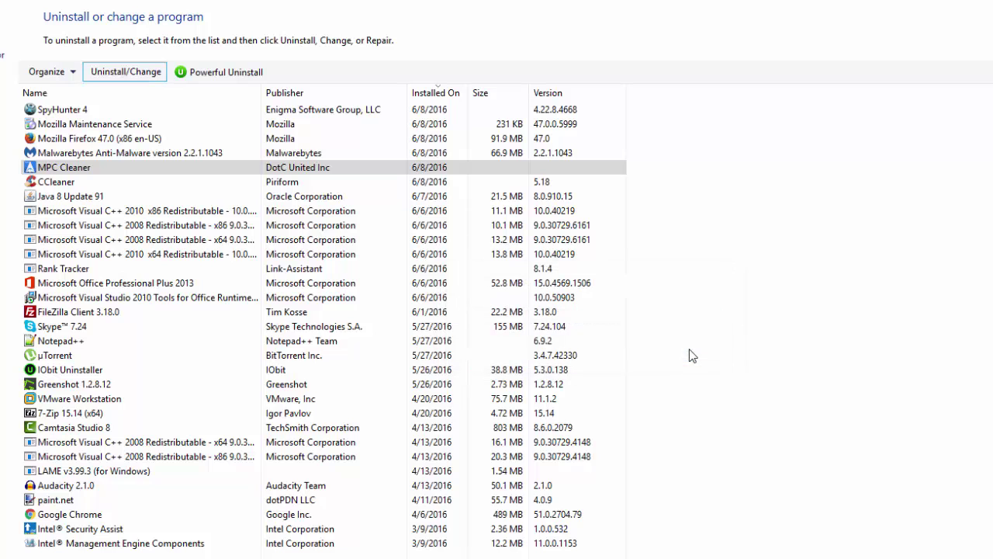
Force-uninstall MPC Cleaner with IObit Powerful Uninstall, allowing the SpyHunter prompt
left_click(221, 78)
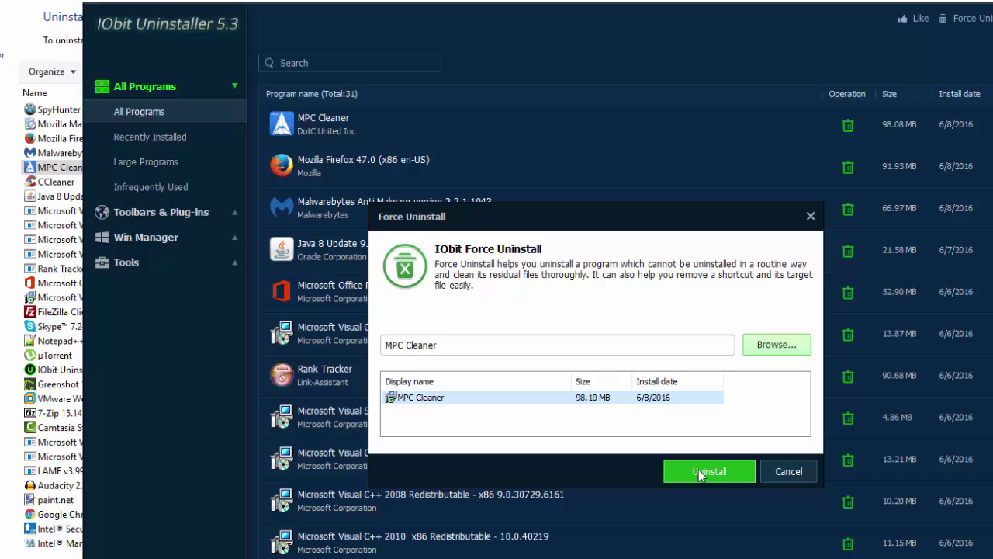
left_click(703, 472)
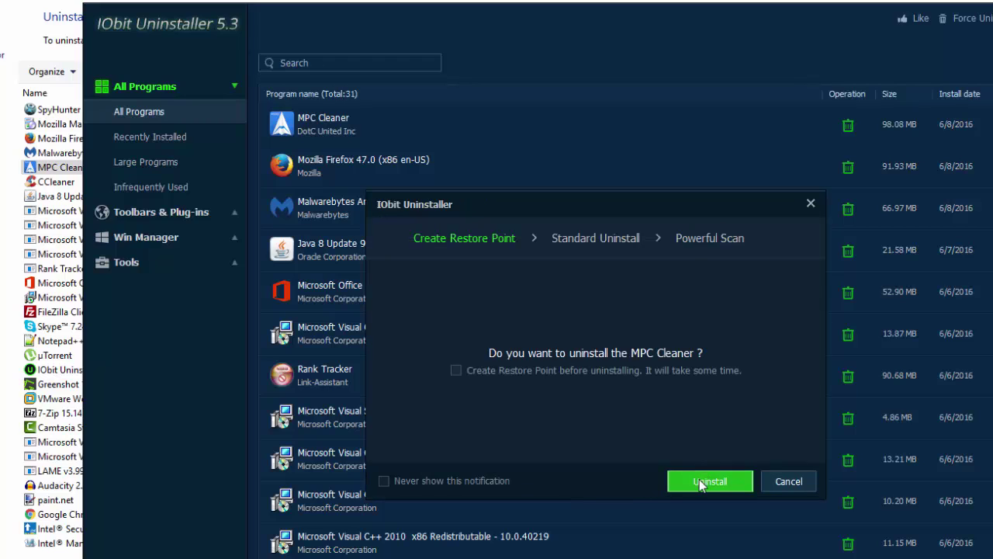
left_click(699, 479)
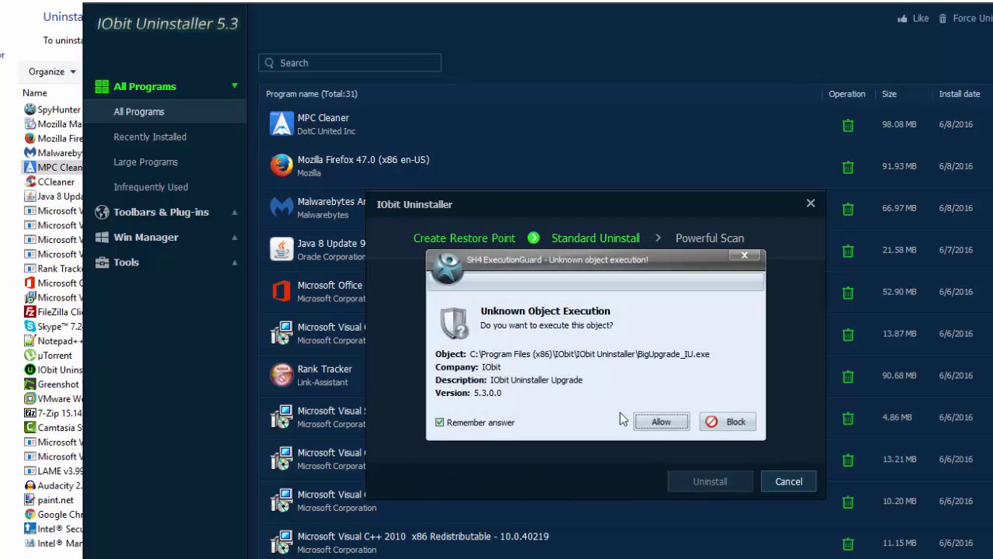
left_click(660, 422)
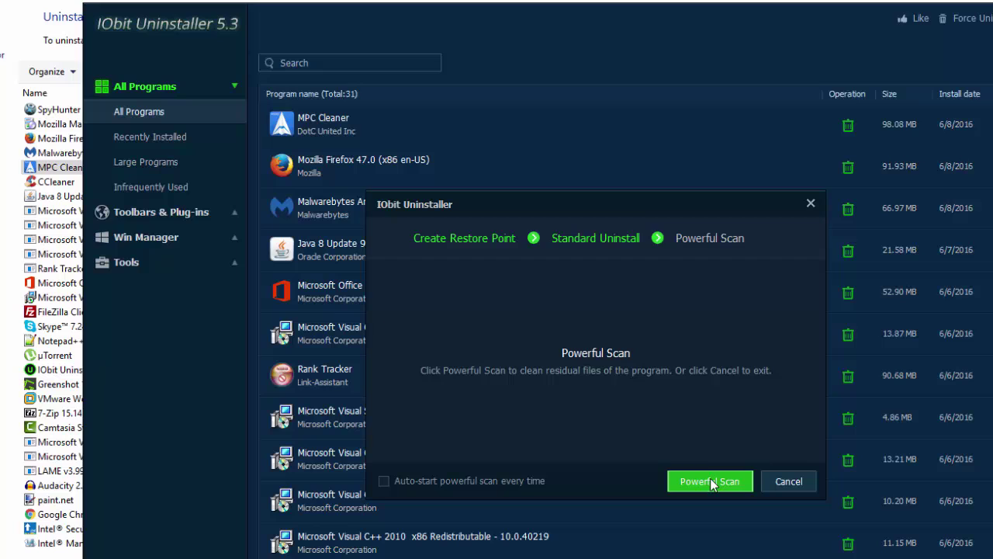
Run Powerful Scan and delete MPC Cleaner's leftover files
left_click(710, 481)
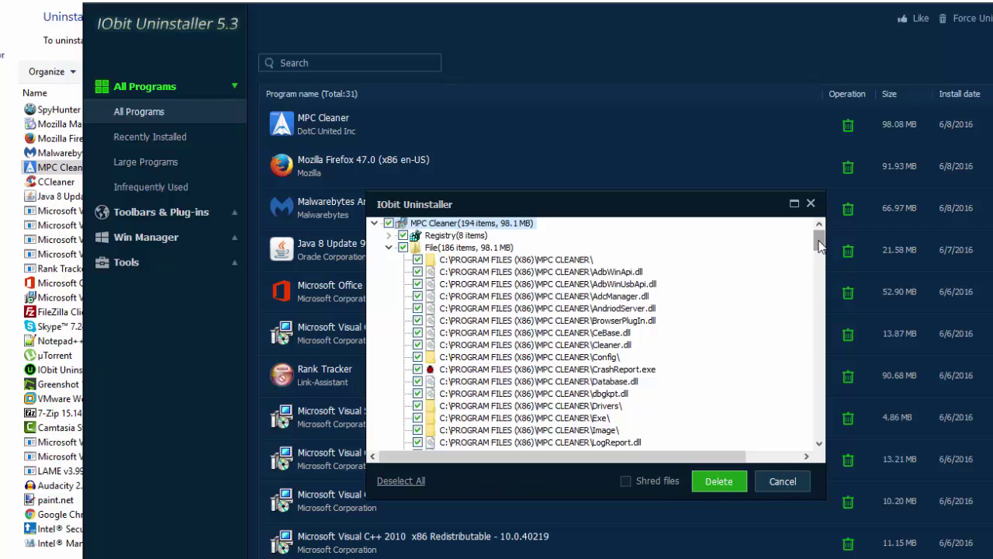
left_click_drag(819, 242, 811, 451)
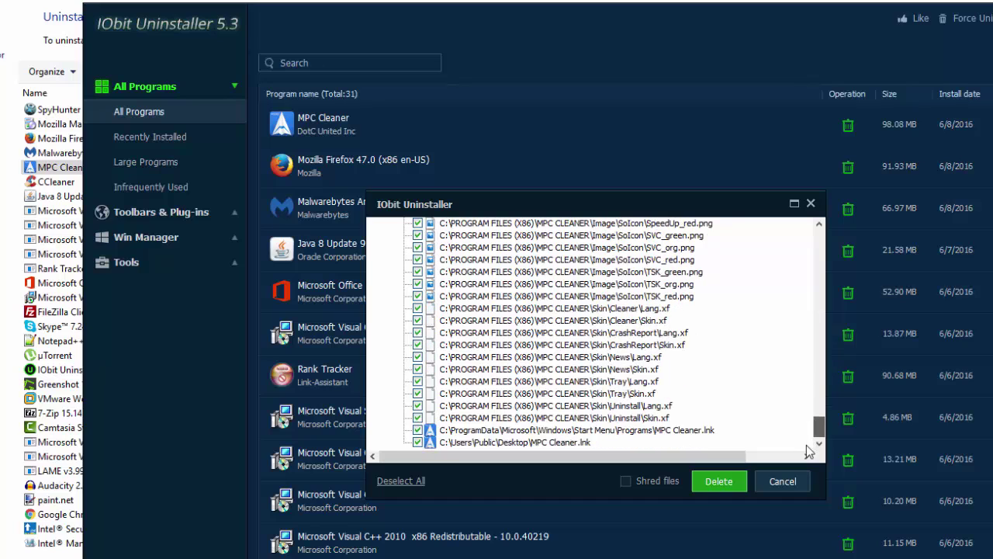
left_click(706, 483)
left_click(605, 406)
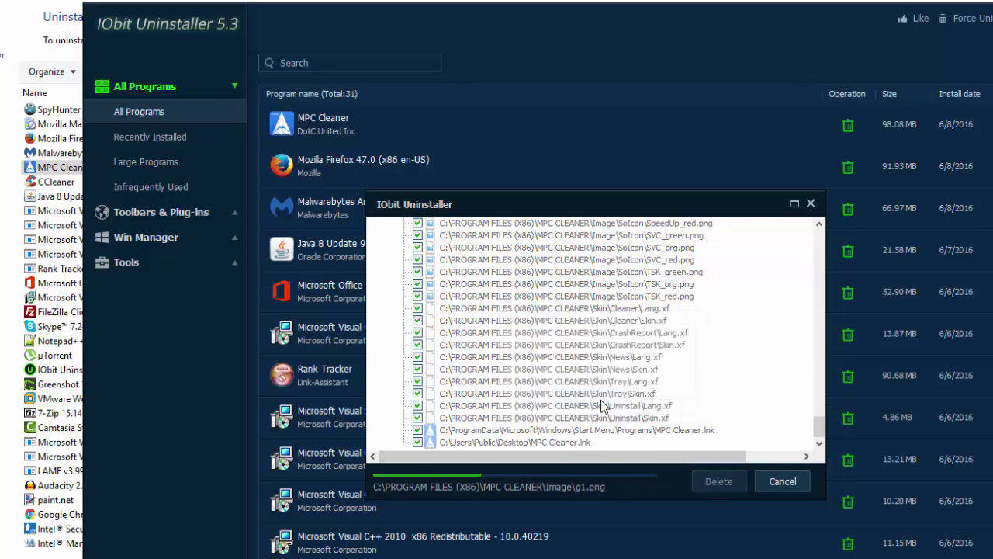
left_click(770, 481)
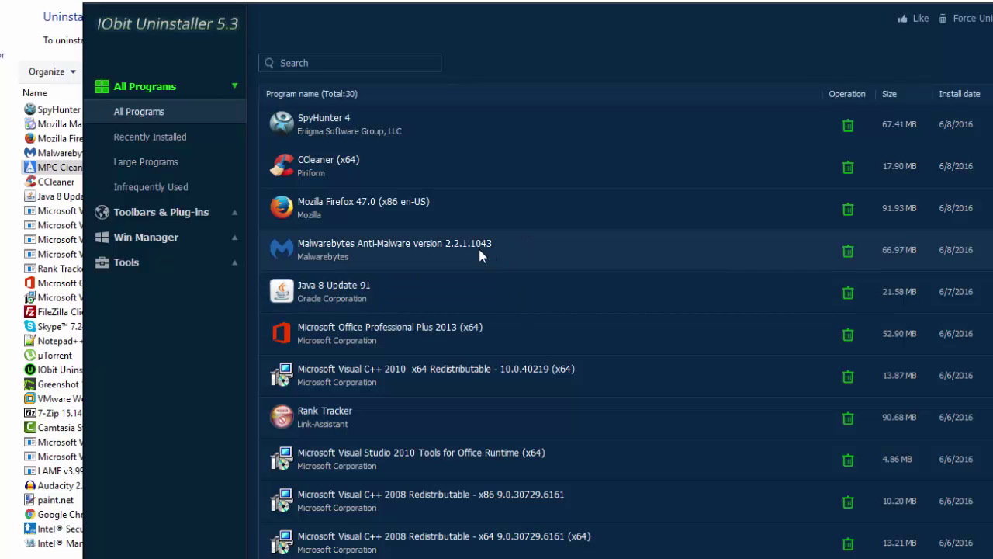
Close IObit, then quarantine all 273 Malwarebytes threats, postponing the restart
key("alt+F4")
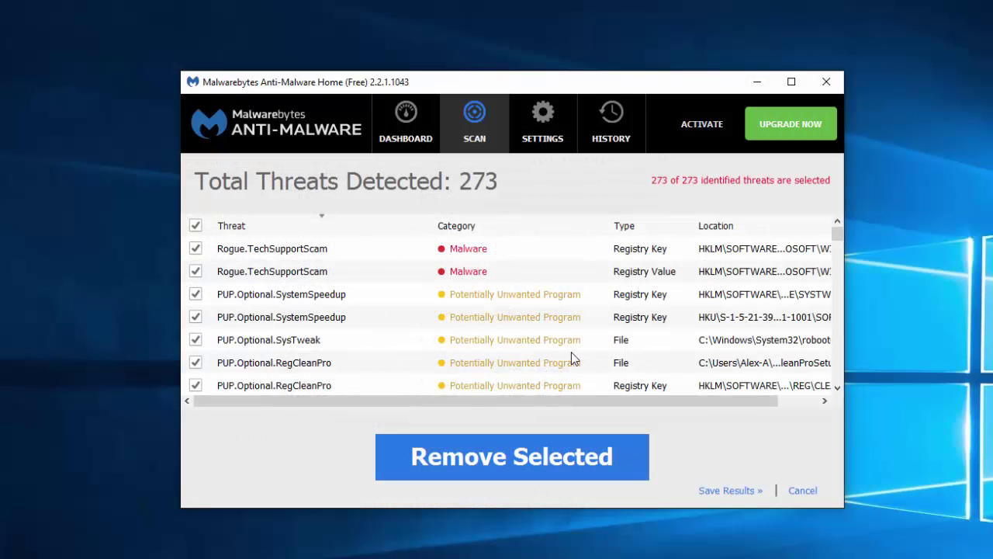
left_click_drag(474, 87, 488, 94)
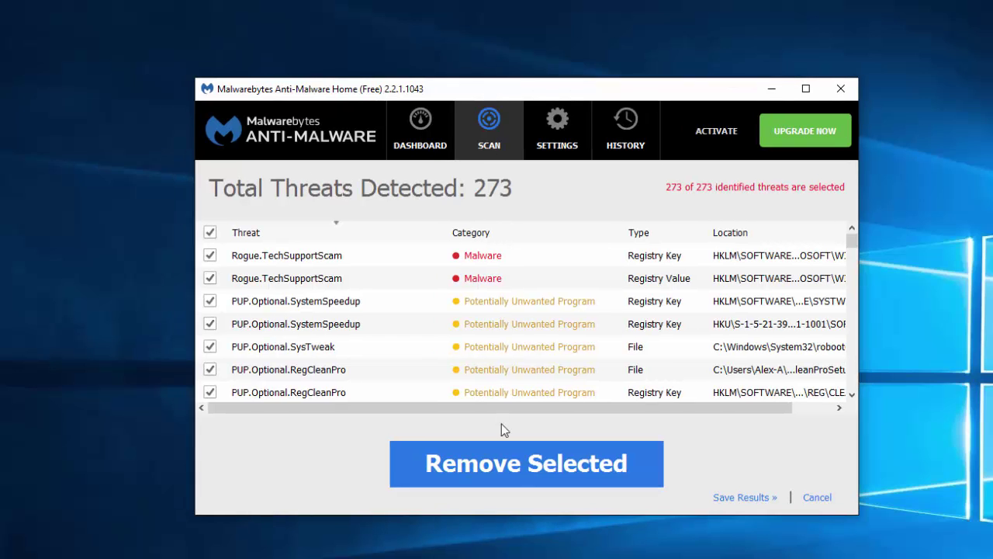
mouse_move(855, 239)
left_mouse_down()
mouse_move(848, 377)
mouse_move(855, 228)
left_mouse_up()
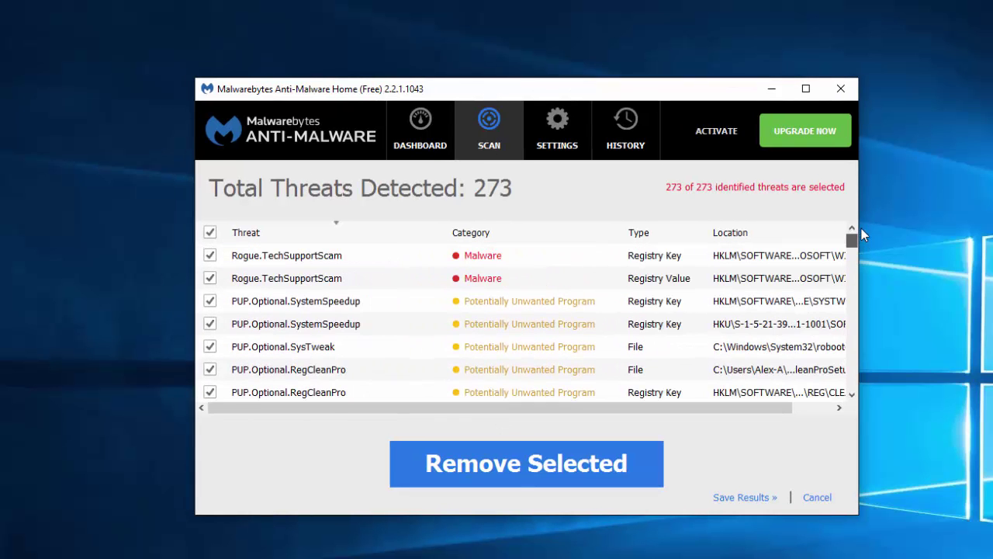
left_click(510, 471)
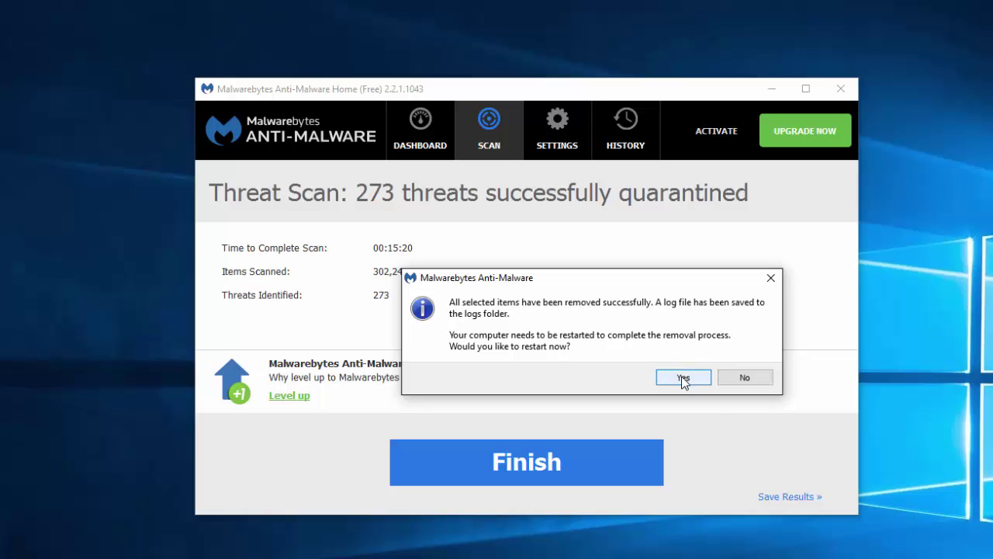
left_click(744, 377)
Finish in Malwarebytes, review SpyHunter's Search.mpc.am and PUP.MPC Cleaner entries, and fix all 330 threats
left_click(484, 480)
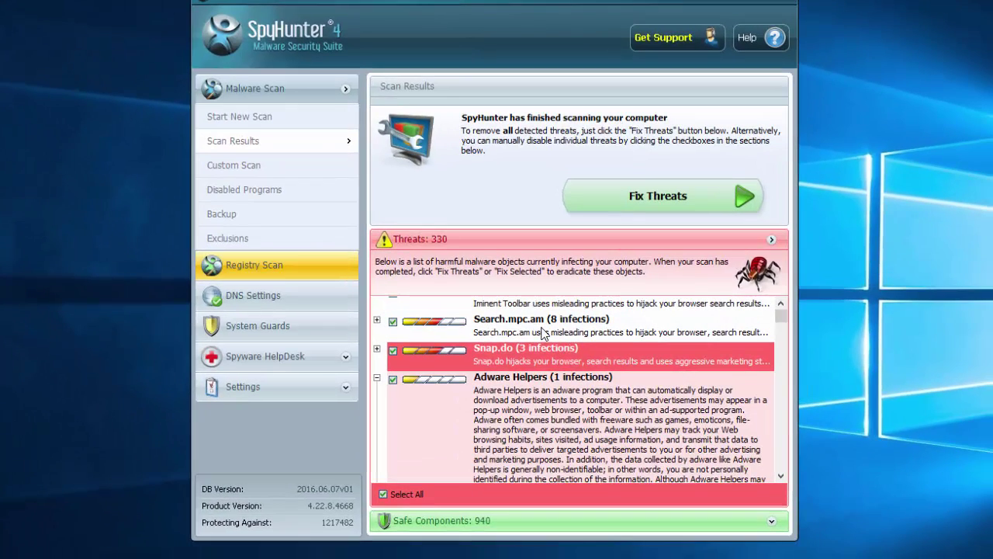
left_click(377, 320)
scroll(502, 345, "down", 6)
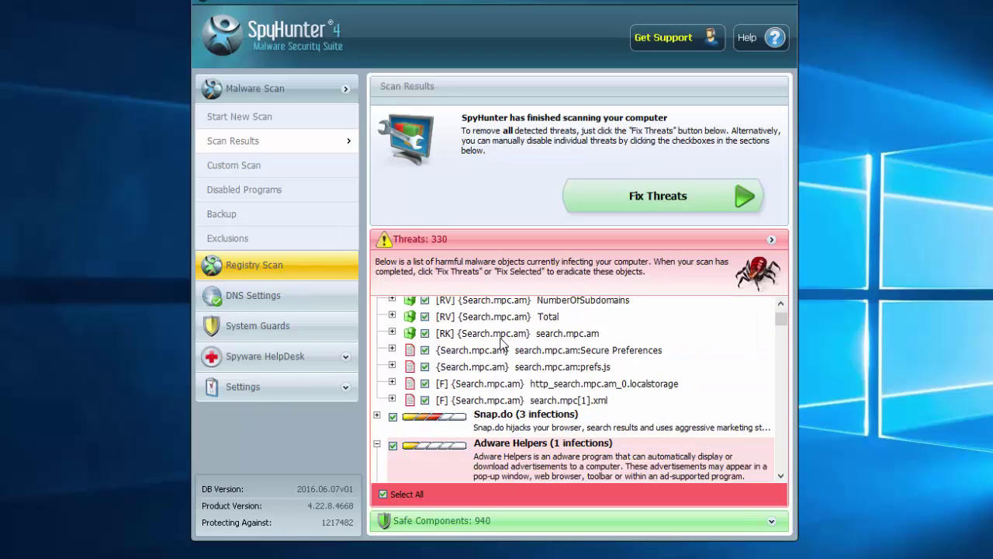
mouse_move(781, 322)
left_mouse_down()
mouse_move(788, 349)
mouse_move(786, 327)
left_mouse_up()
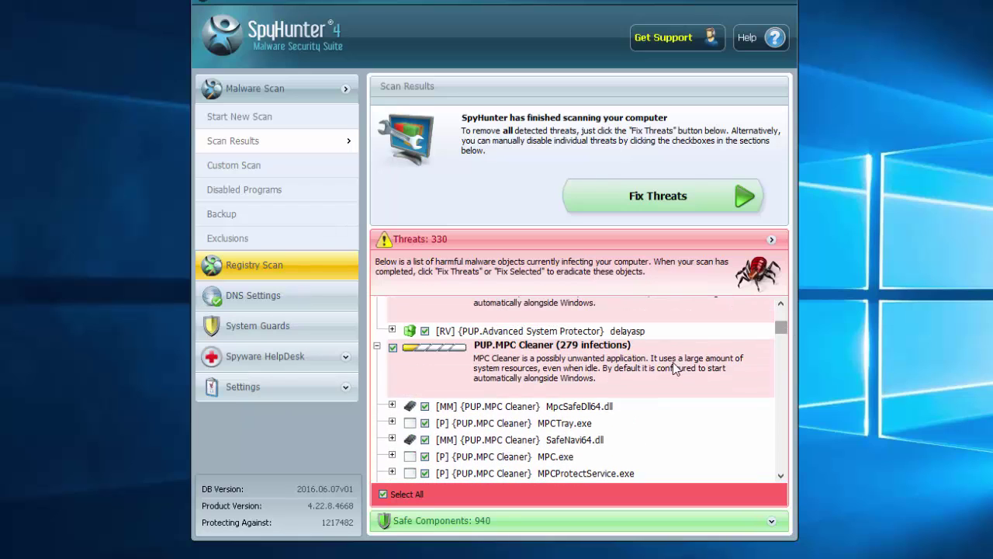
scroll(629, 363, "down", 1)
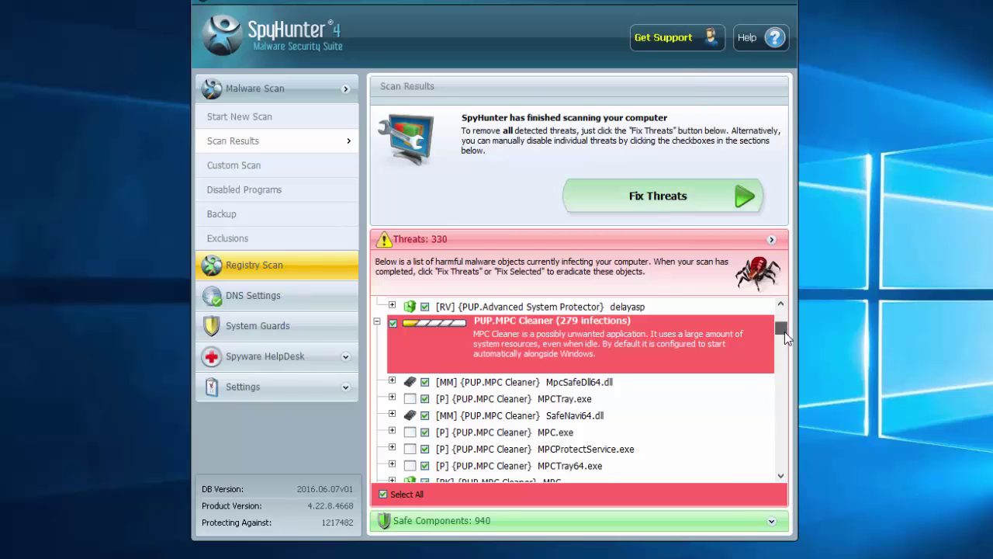
left_click_drag(784, 332, 612, 332)
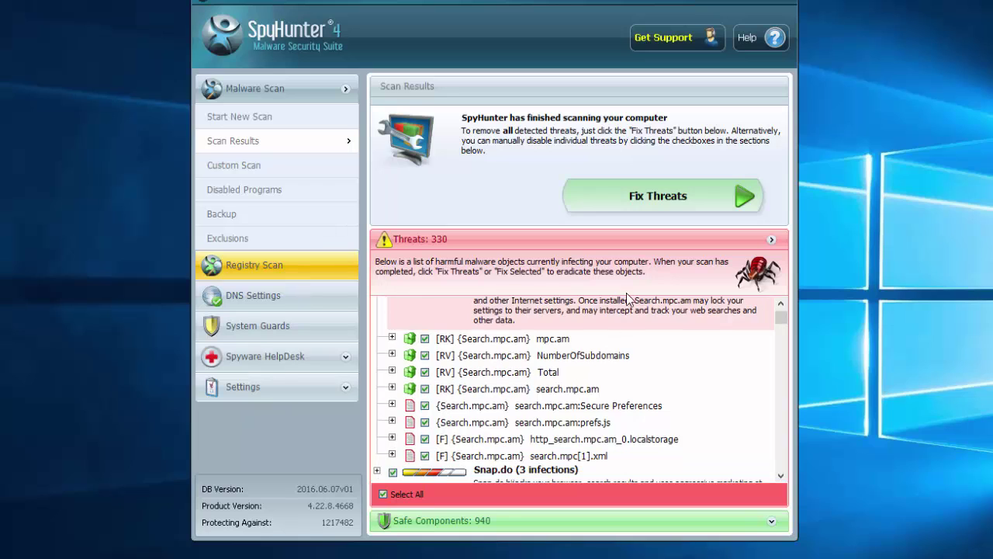
left_click(620, 202)
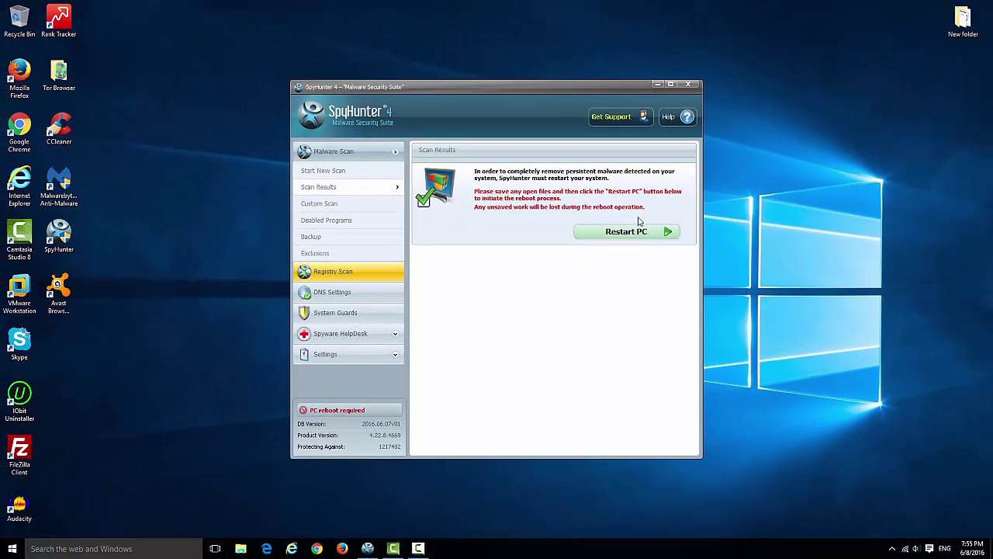
Run Avast Browser Cleanup as administrator and reset Internet Explorer's settings to original
left_click(656, 85)
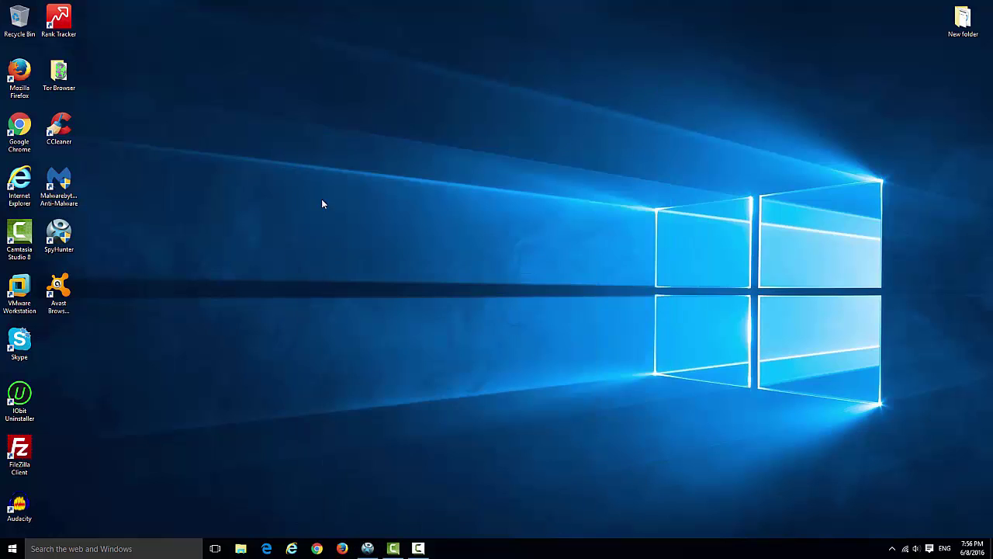
right_click(60, 293)
left_click(118, 87)
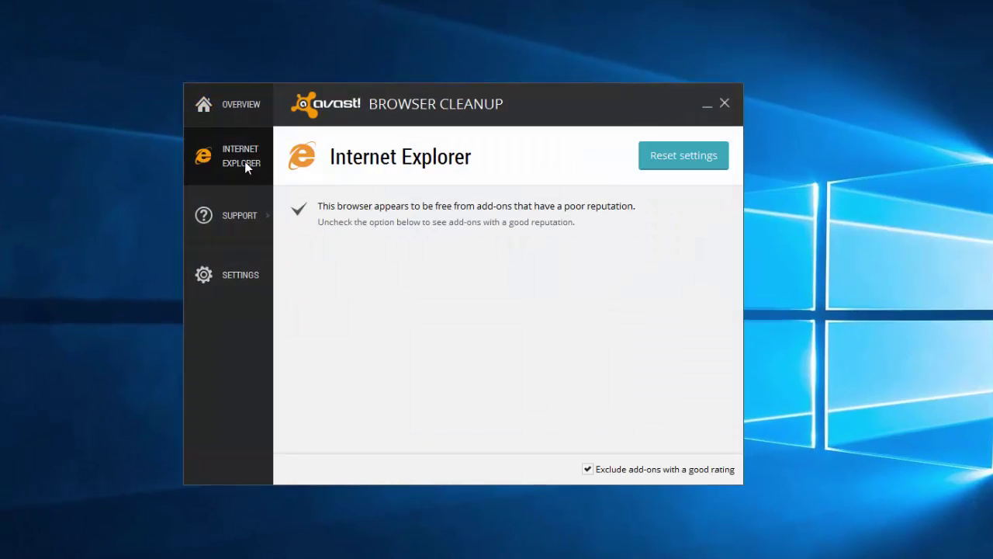
left_click(668, 163)
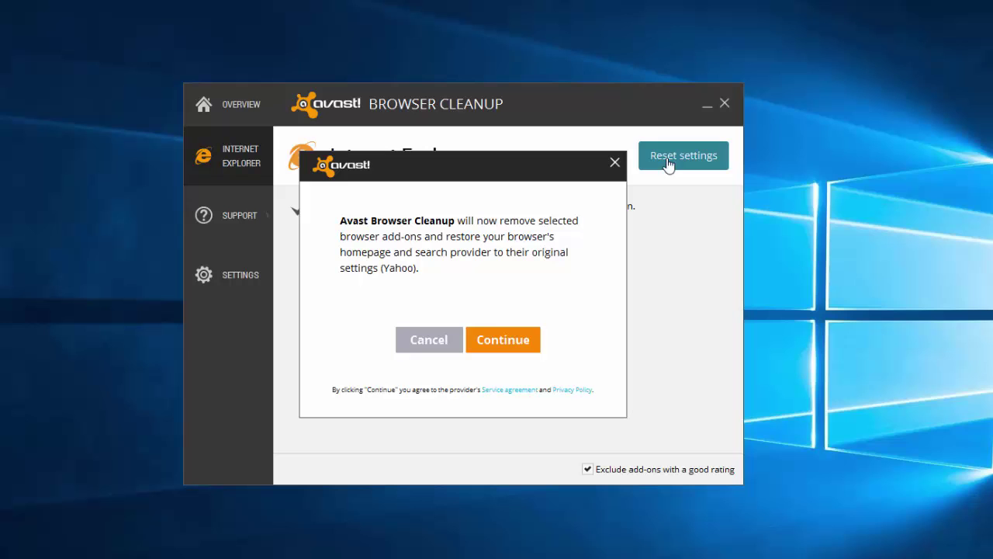
left_click(531, 340)
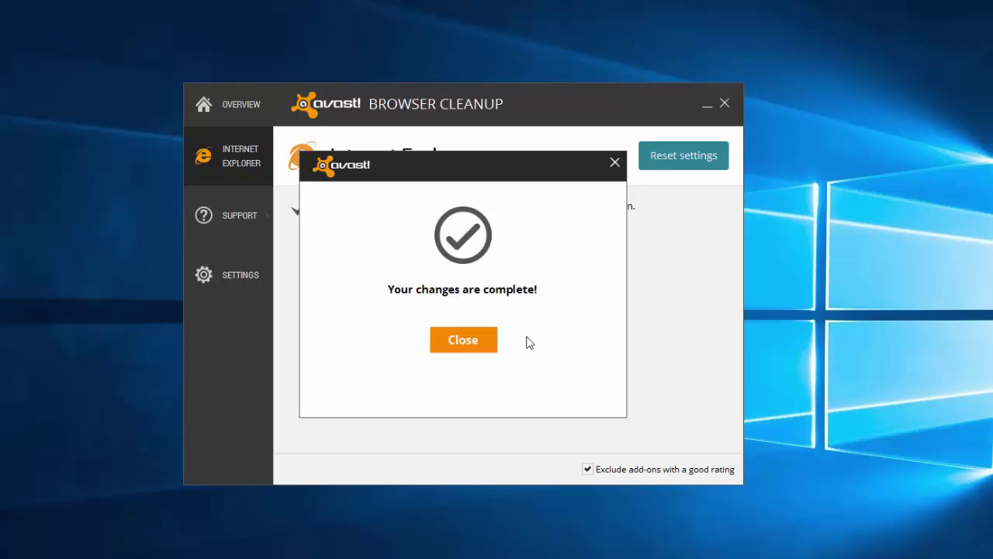
left_click(465, 346)
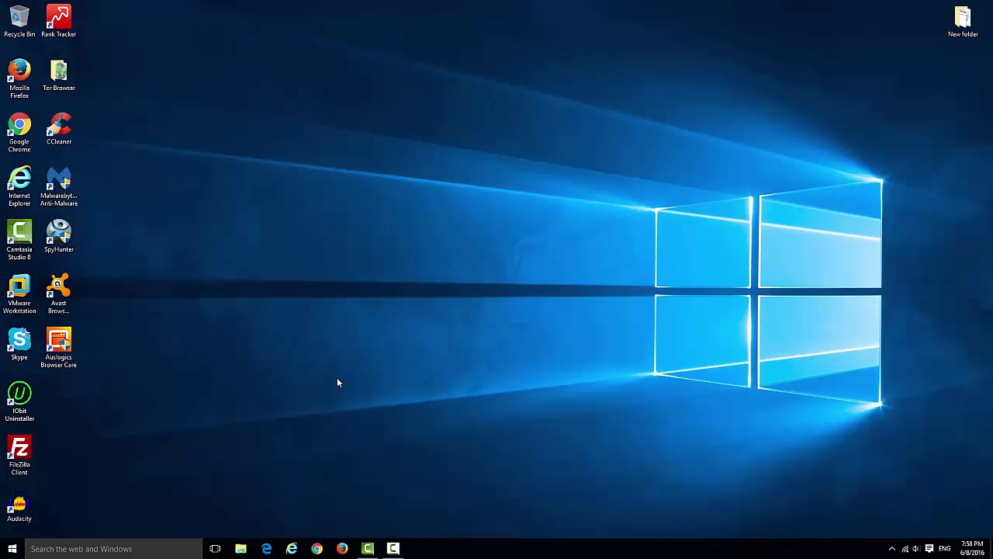
Launch Auslogics Browser Care and set Internet Explorer's home page to Blank page
double_click(58, 353)
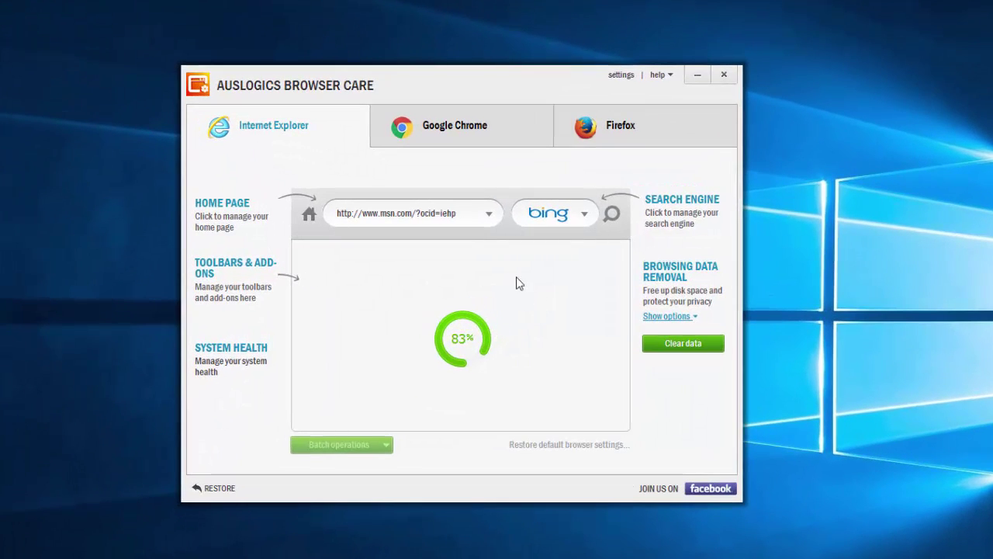
left_click(489, 215)
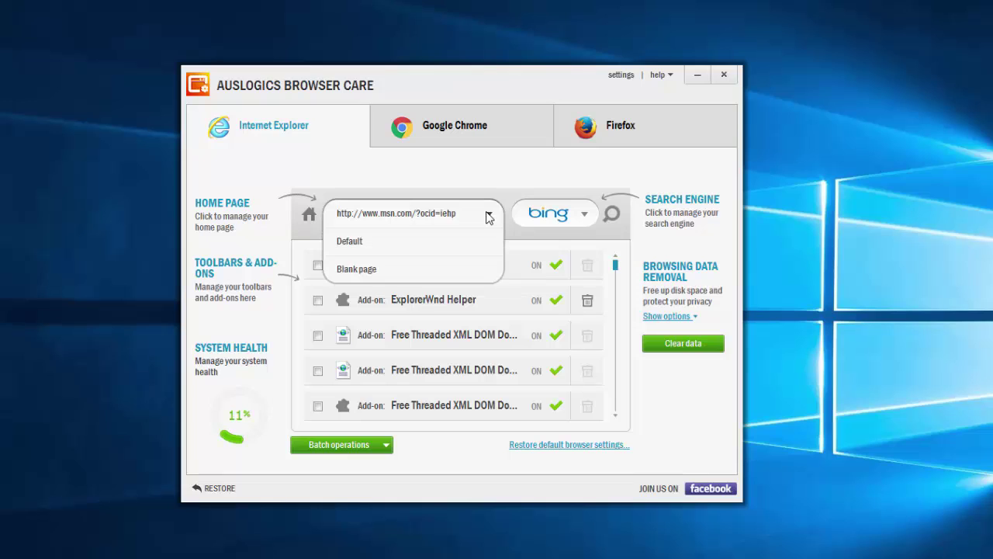
left_click(406, 266)
Attempt Google as IE's search engine, keep Bing after the error, and clear browsing data
left_click(584, 215)
left_click(567, 243)
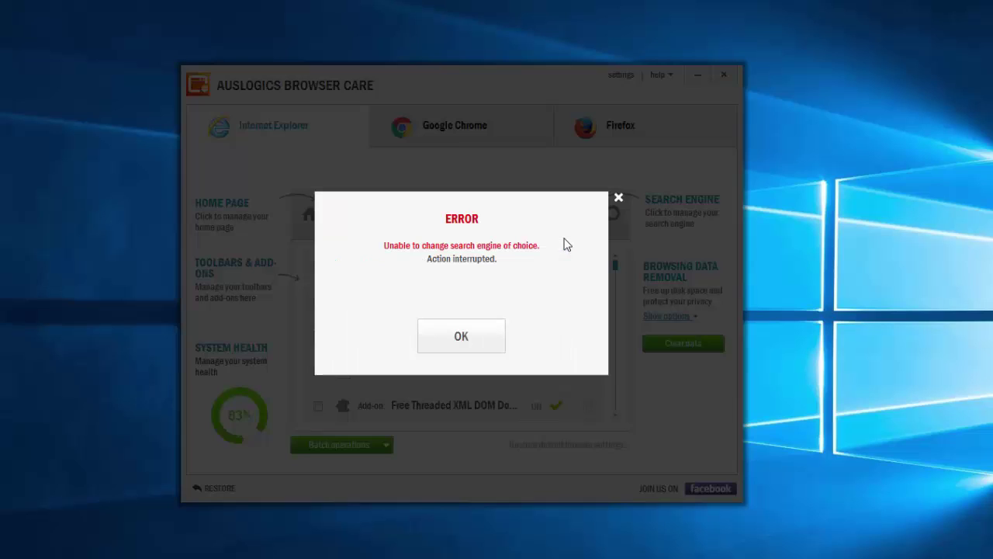
left_click(461, 337)
left_click(585, 215)
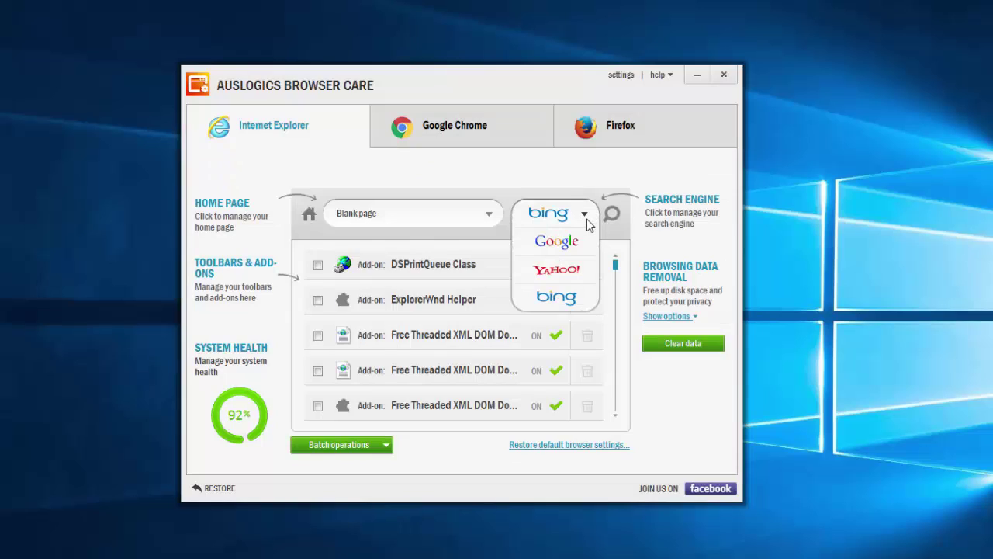
left_click(587, 220)
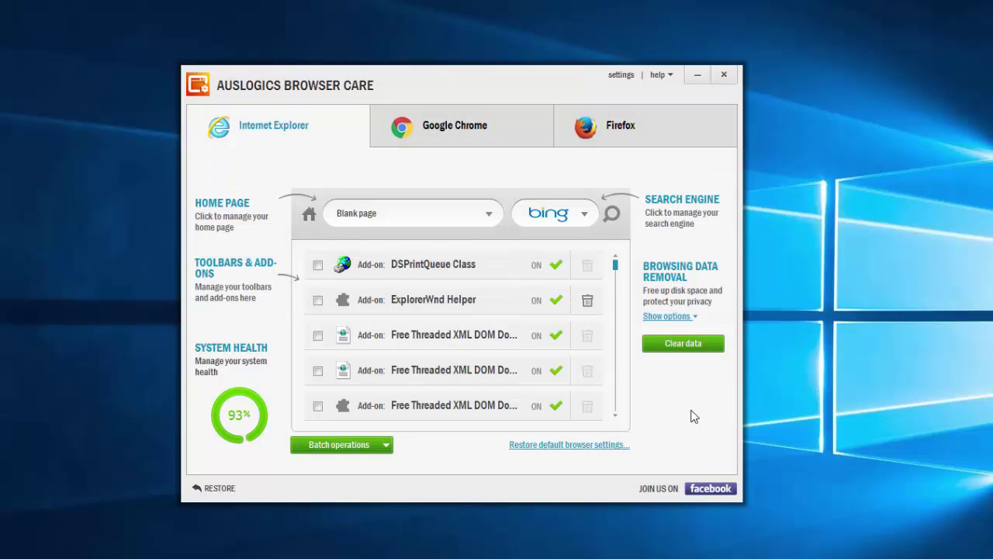
left_click(680, 349)
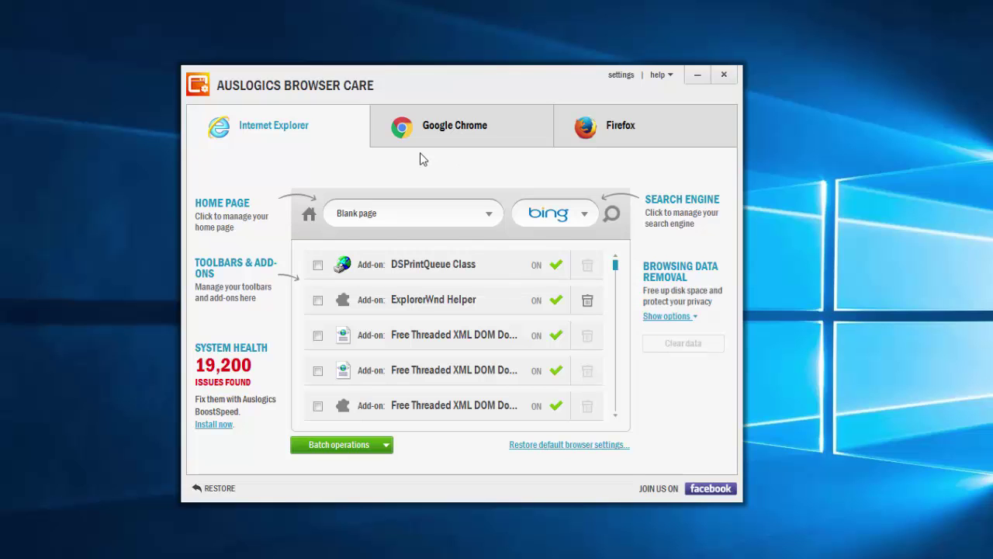
Set Chrome's home page to Blank page and its search engine to Google
left_click(487, 124)
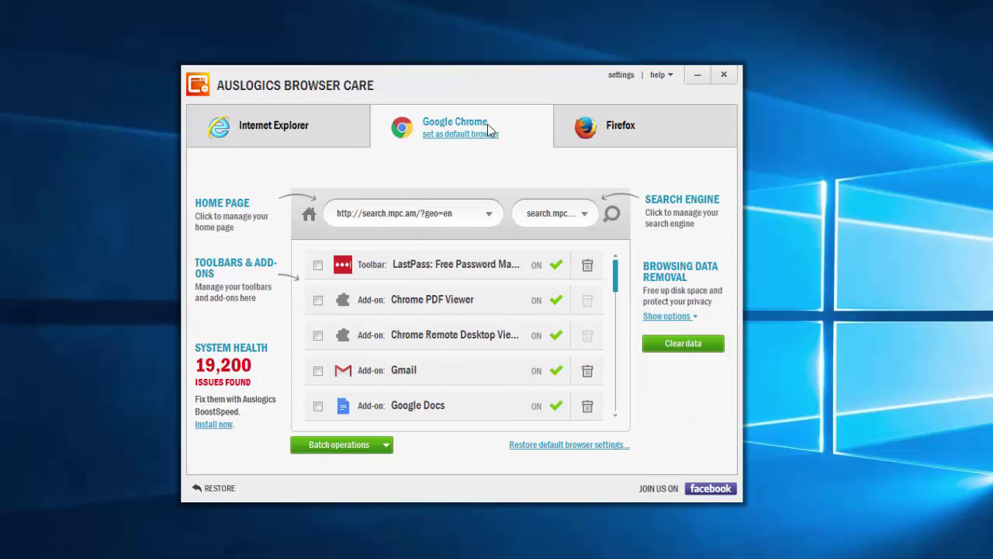
left_click(489, 214)
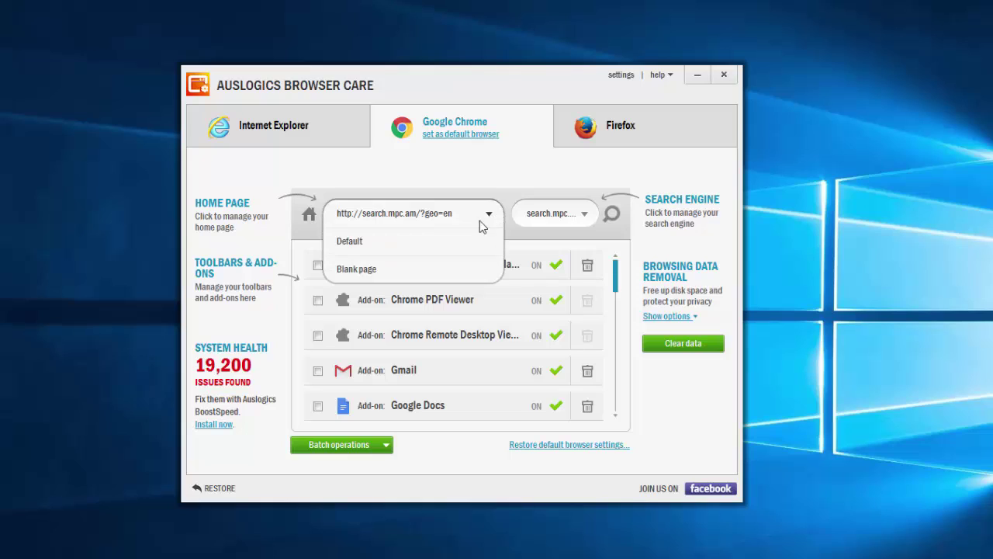
left_click(422, 267)
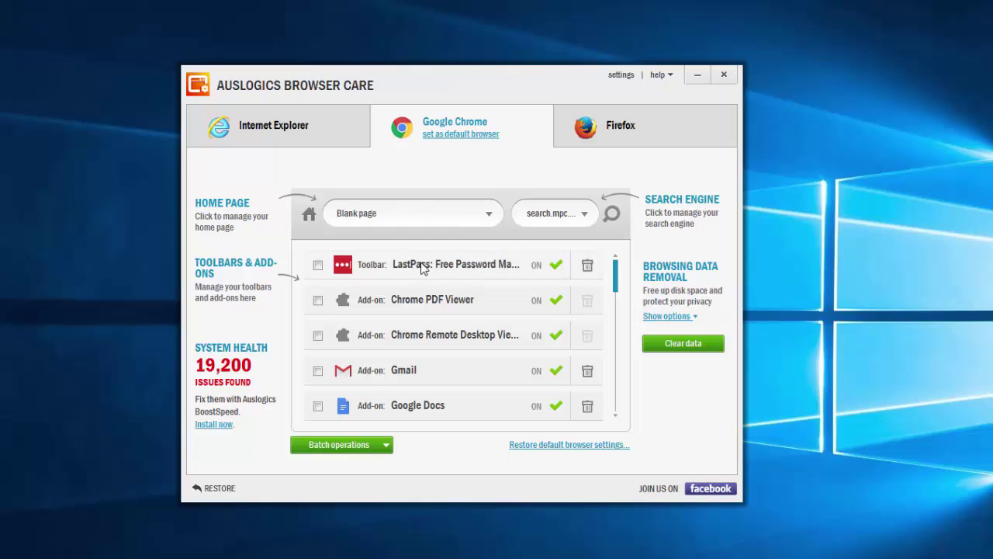
left_click(580, 217)
left_click(556, 243)
Set Firefox's search engine to Google and its home page to Blank page
left_click(609, 138)
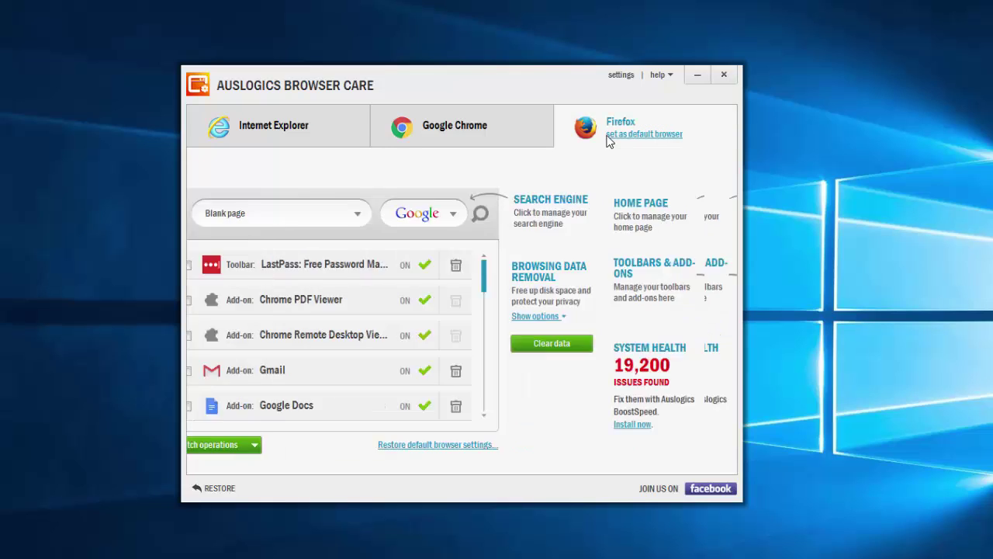
left_click(585, 212)
left_click(567, 235)
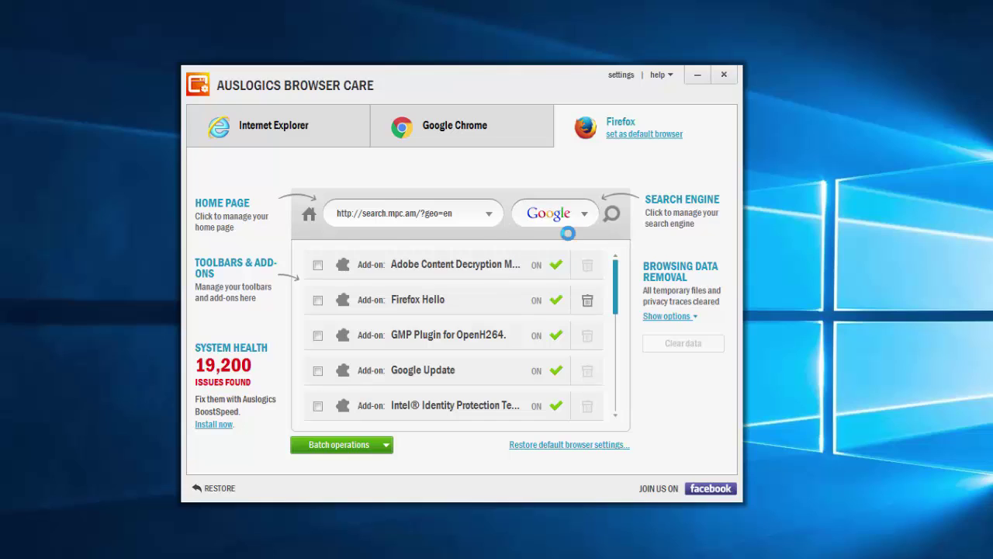
left_click(475, 220)
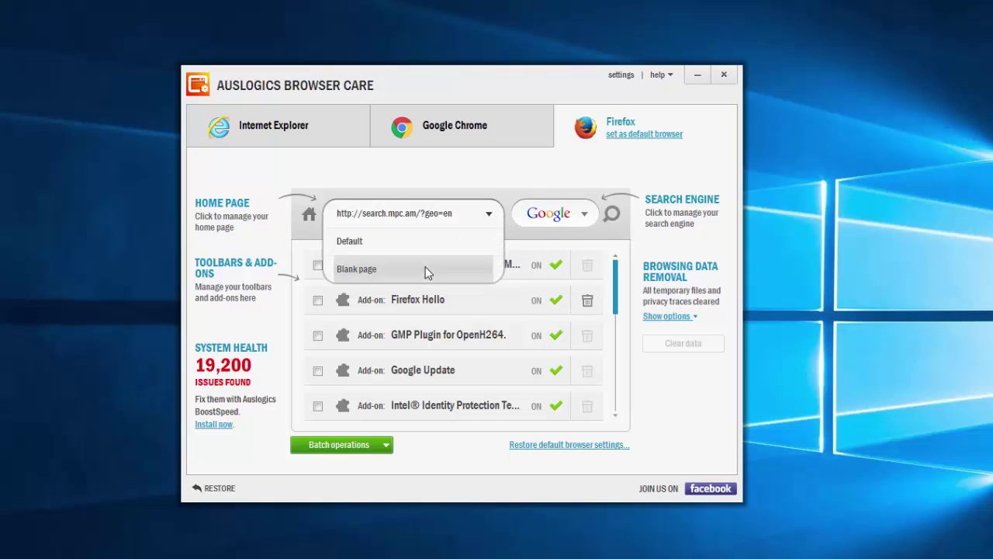
left_click(428, 271)
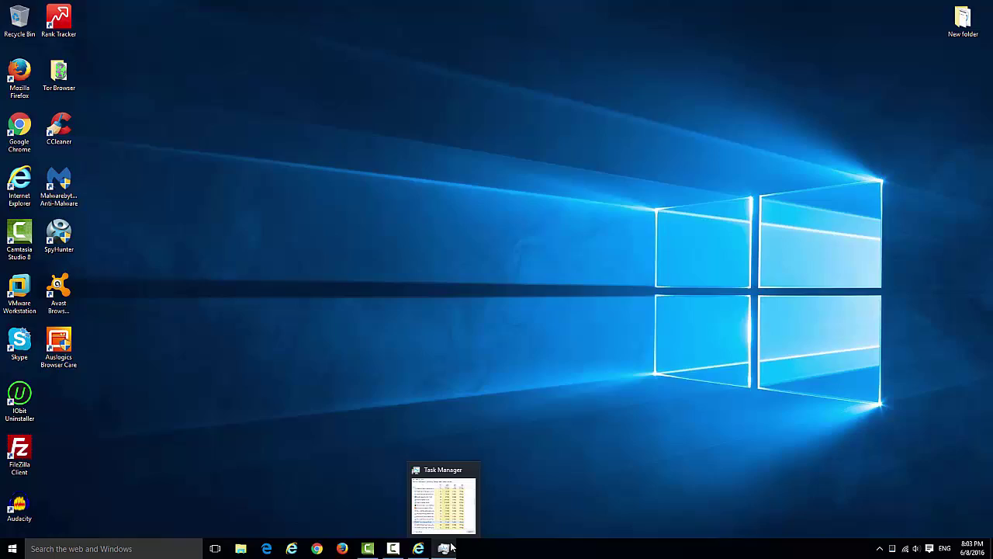
In Task Manager, expand MPC Protect Service (32 bit) to reveal its running MPC Core Protect Service child
left_click(446, 547)
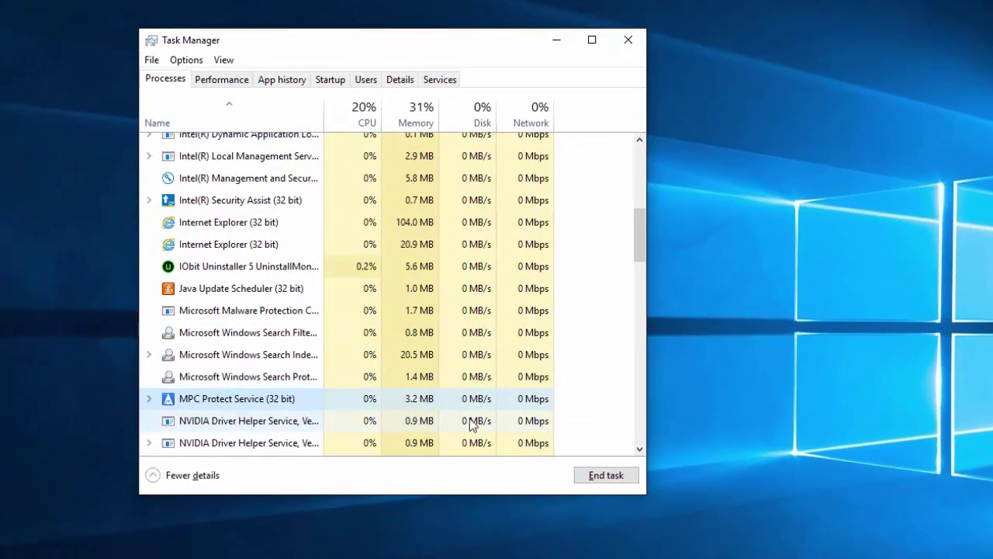
left_click(613, 479)
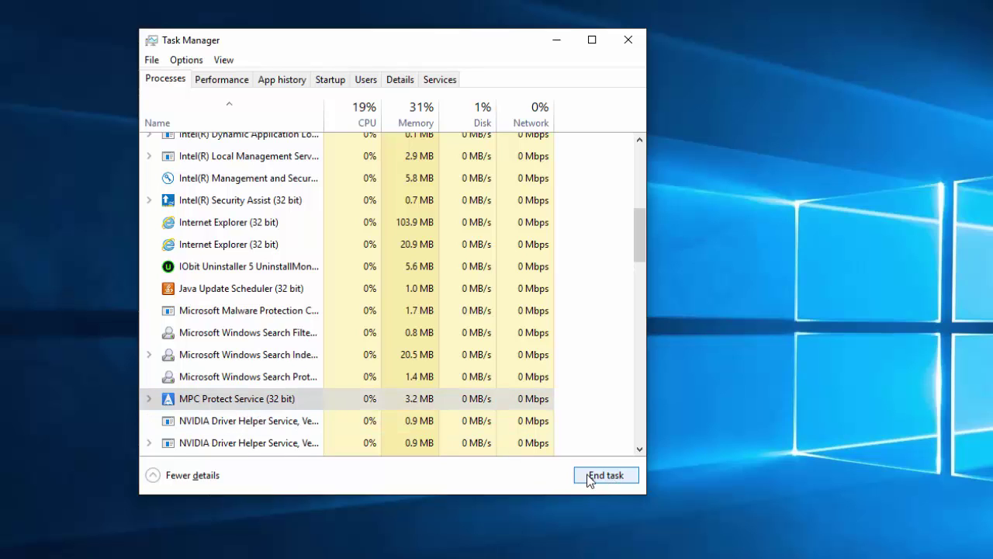
left_click(148, 399)
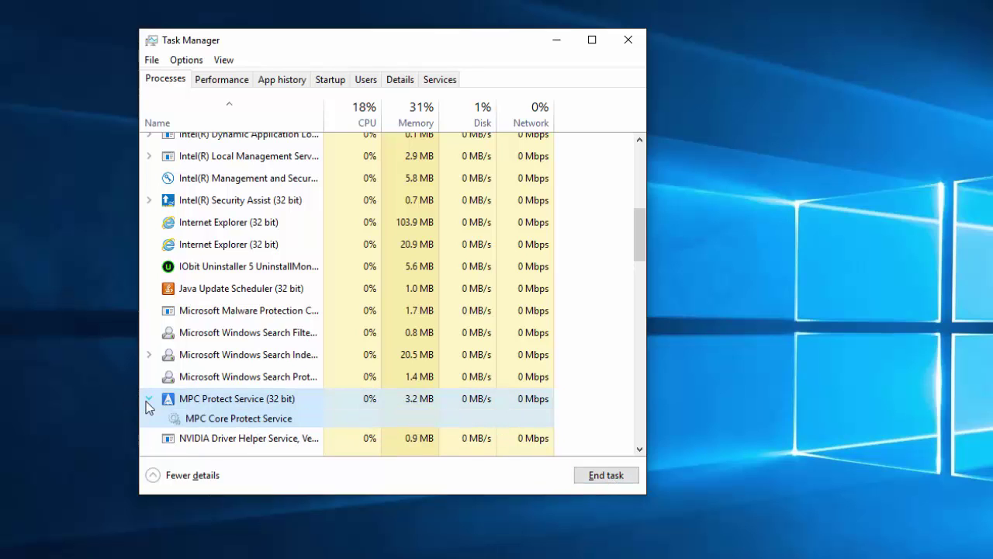
left_click(208, 423)
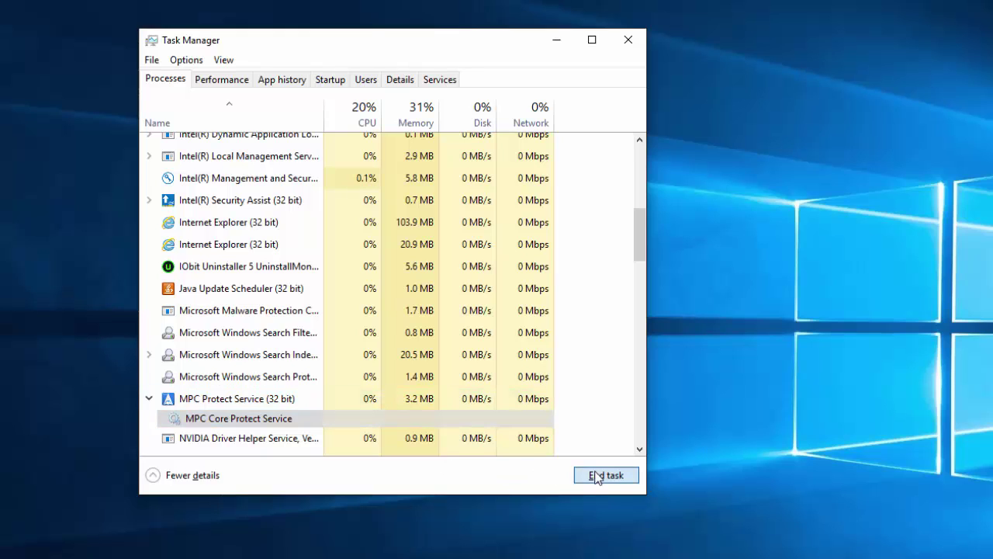
right_click(212, 398)
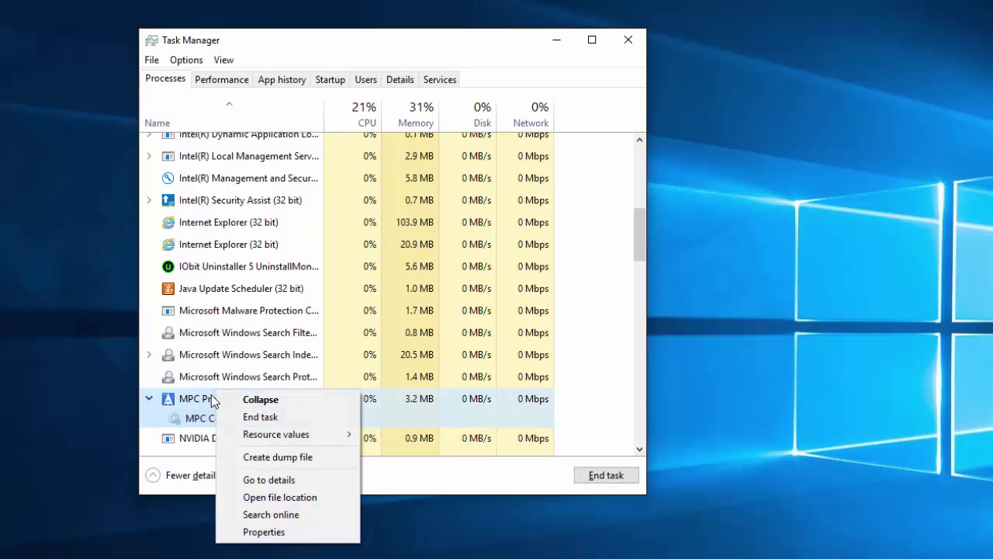
left_click(585, 515)
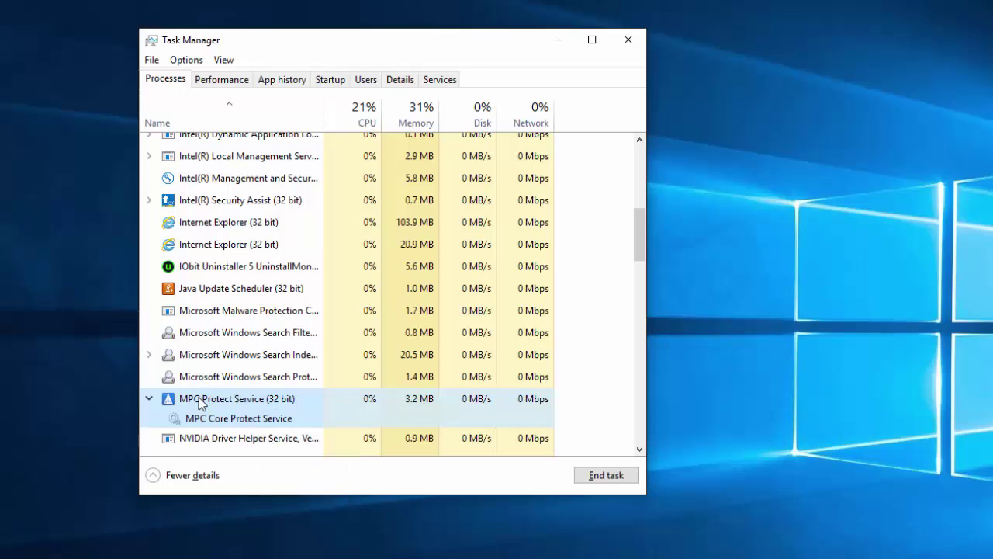